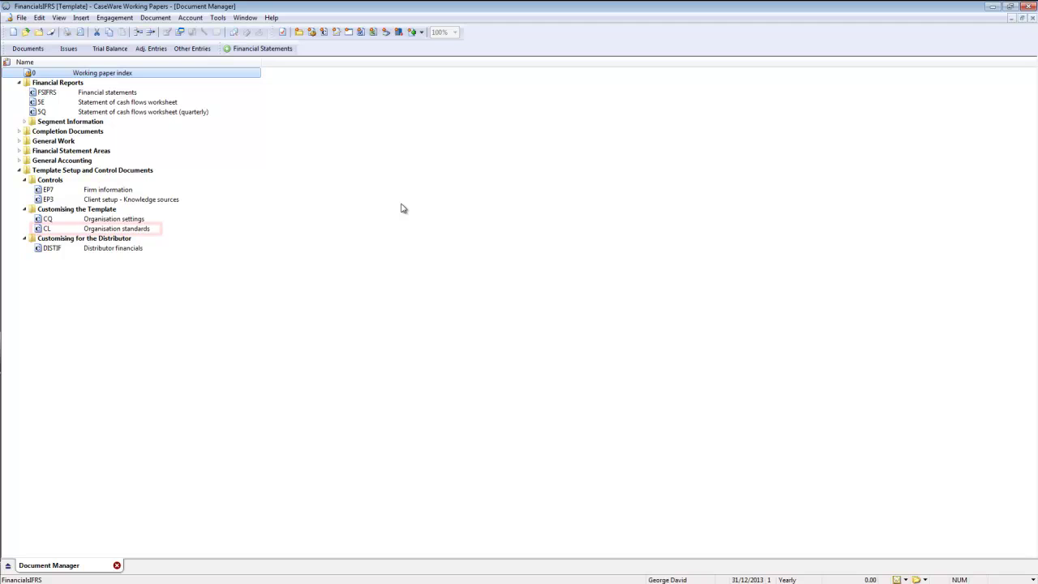
Step: Open the Organisation standards document and, from its Knowledge Library section, open the Additional Statement Area 1 firm library
{"action": "double_click", "coordinate": [120, 229]}
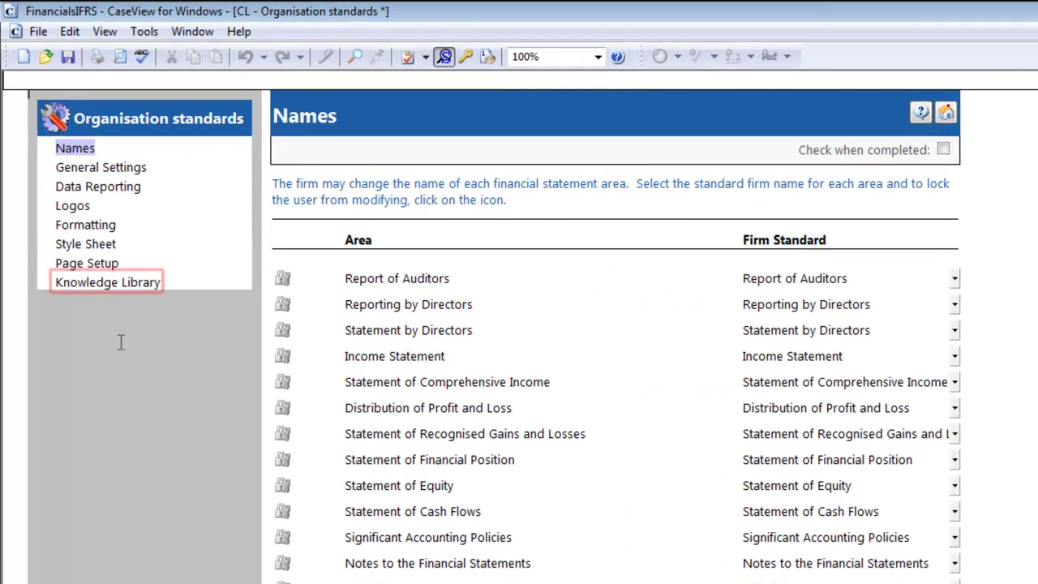
{"action": "left_click", "coordinate": [106, 288]}
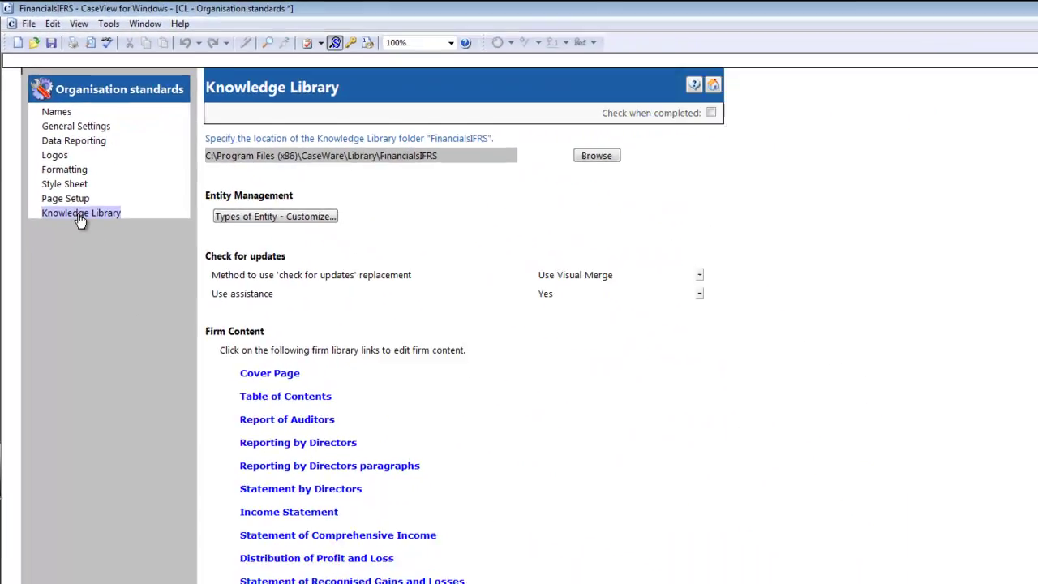
{"action": "scroll", "coordinate": [1023, 542], "scroll_direction": "down", "scroll_amount": 5}
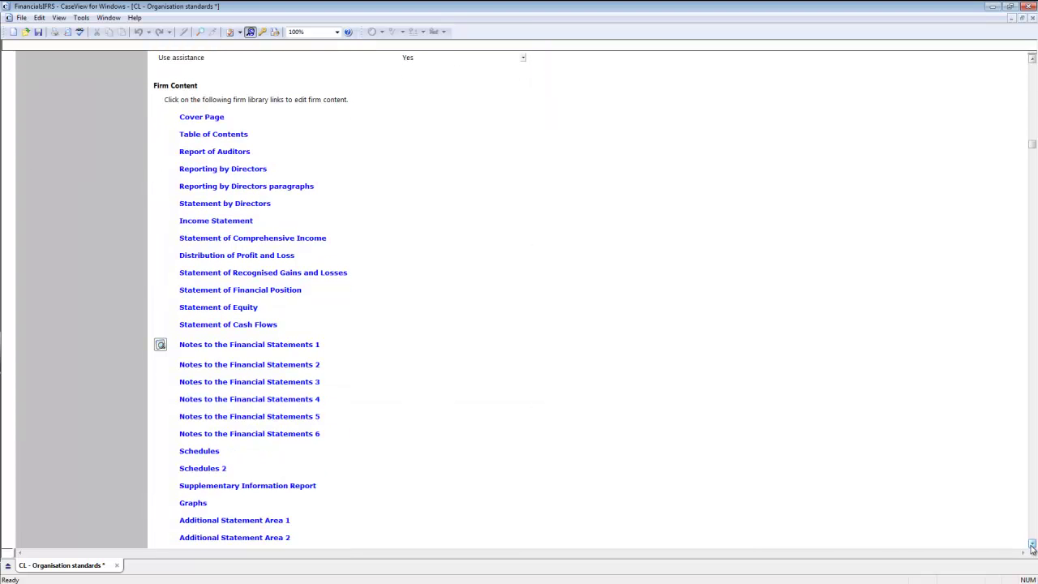
{"action": "left_click", "coordinate": [280, 523]}
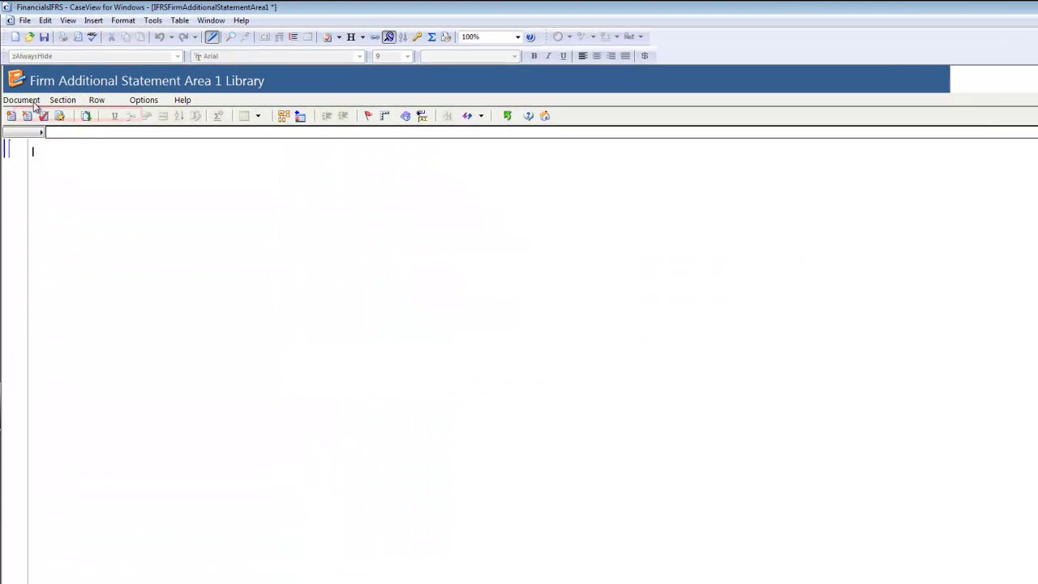
Step: Add new firm content based on the Do-It-Yourself Statement, placed in the Do-It-Yourself Statements category
{"action": "left_click", "coordinate": [34, 104]}
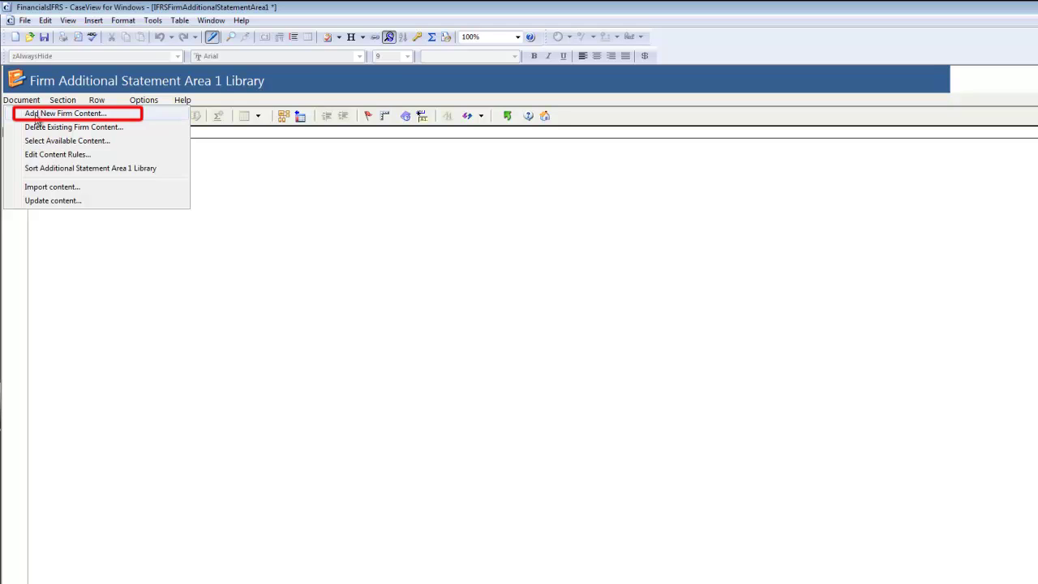
{"action": "left_click", "coordinate": [37, 114]}
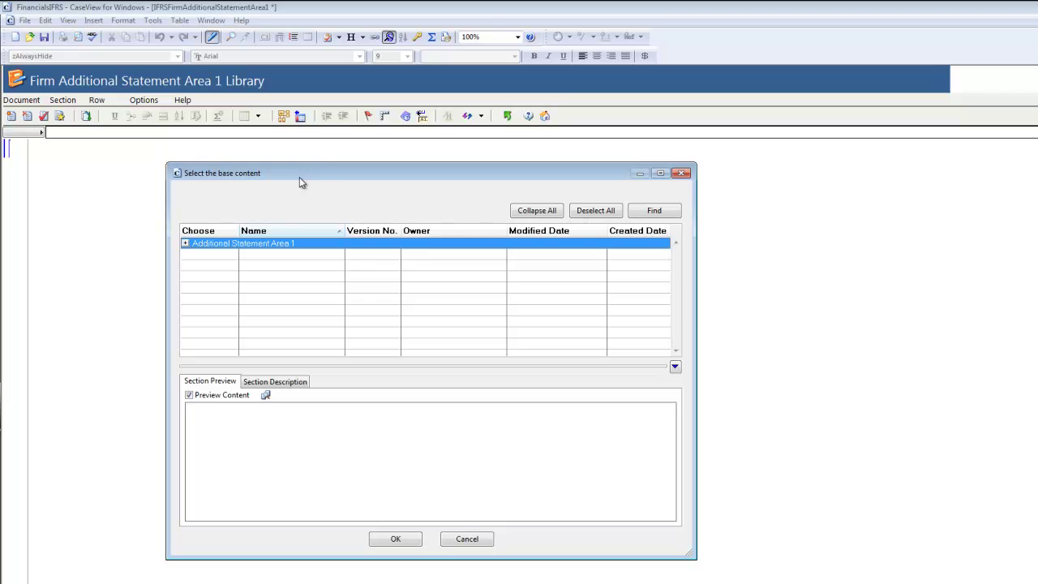
{"action": "left_click", "coordinate": [185, 244]}
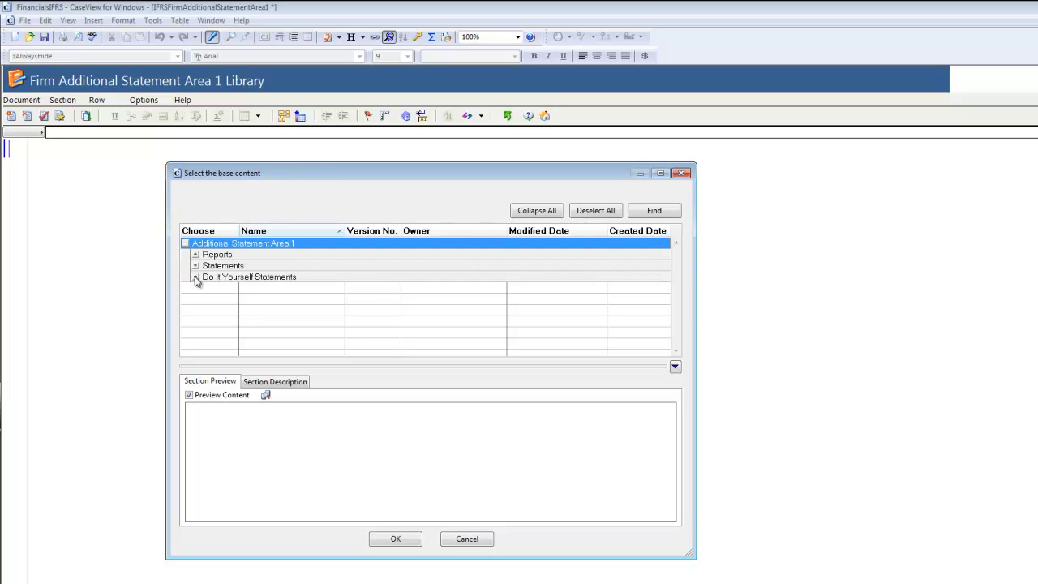
{"action": "left_click", "coordinate": [194, 277]}
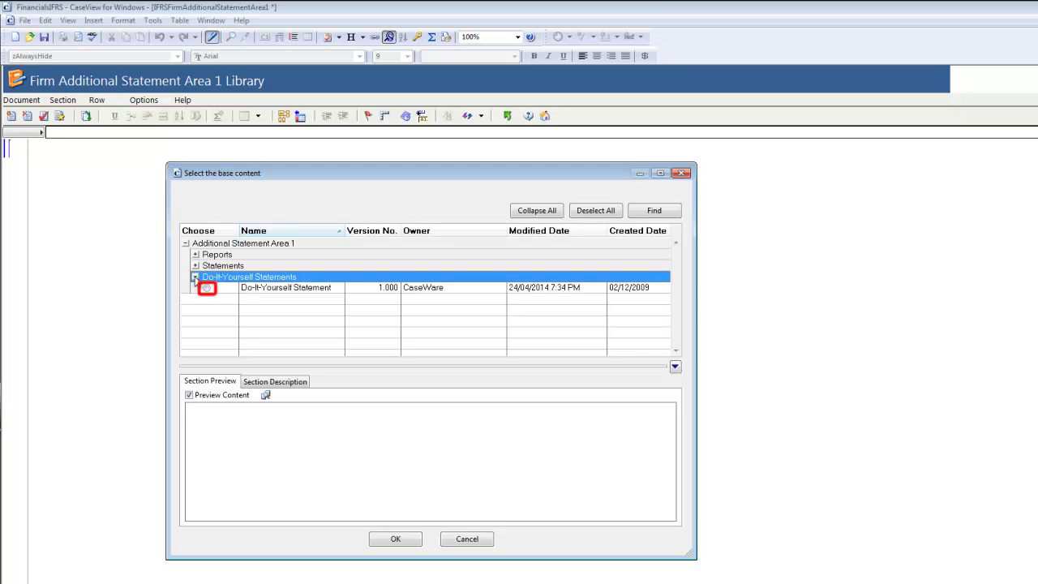
{"action": "left_click", "coordinate": [207, 289]}
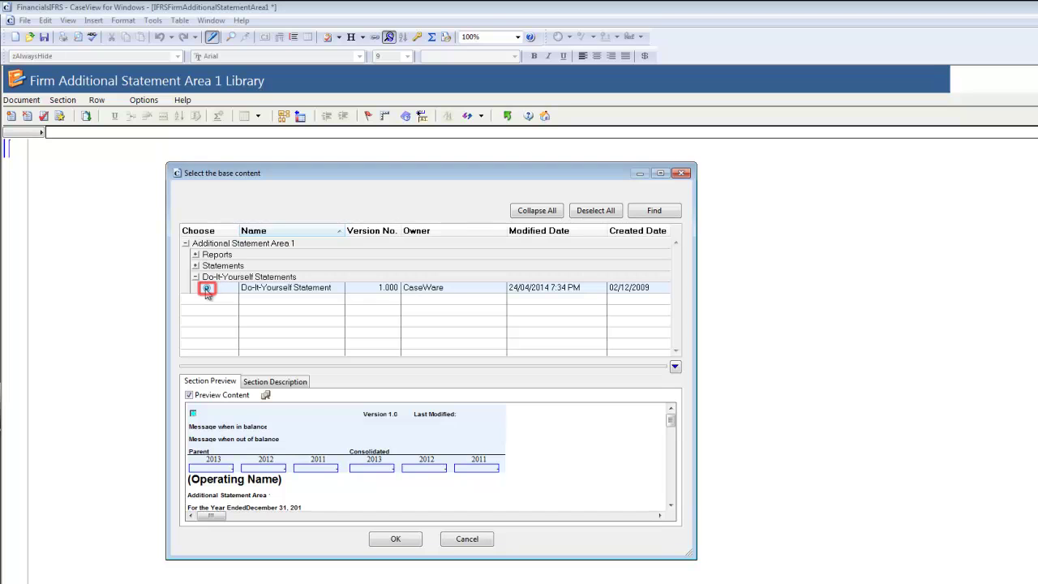
{"action": "left_click", "coordinate": [670, 505]}
{"action": "left_click", "coordinate": [671, 506]}
{"action": "left_click", "coordinate": [671, 507]}
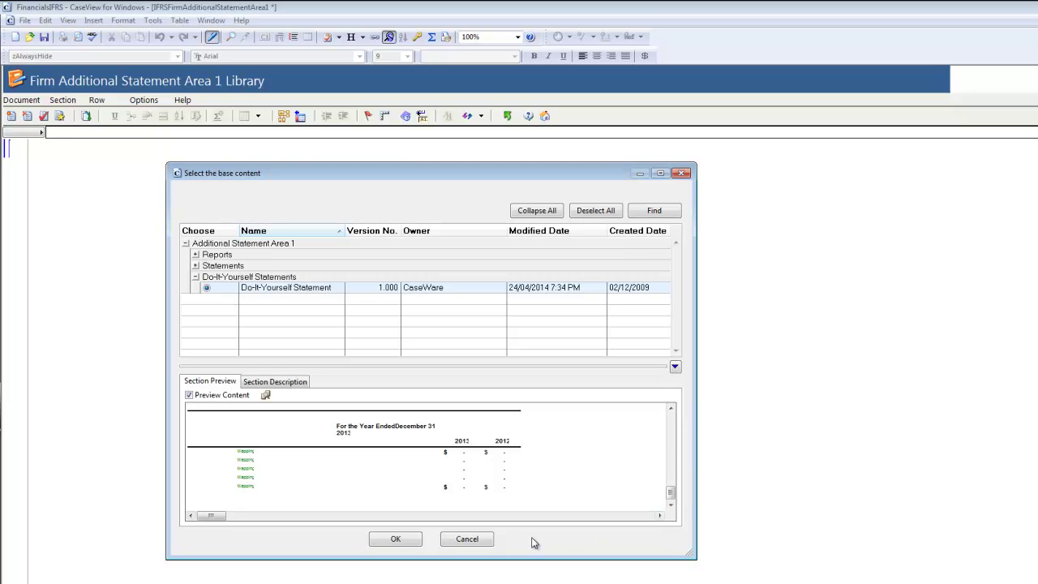
{"action": "left_click", "coordinate": [396, 540]}
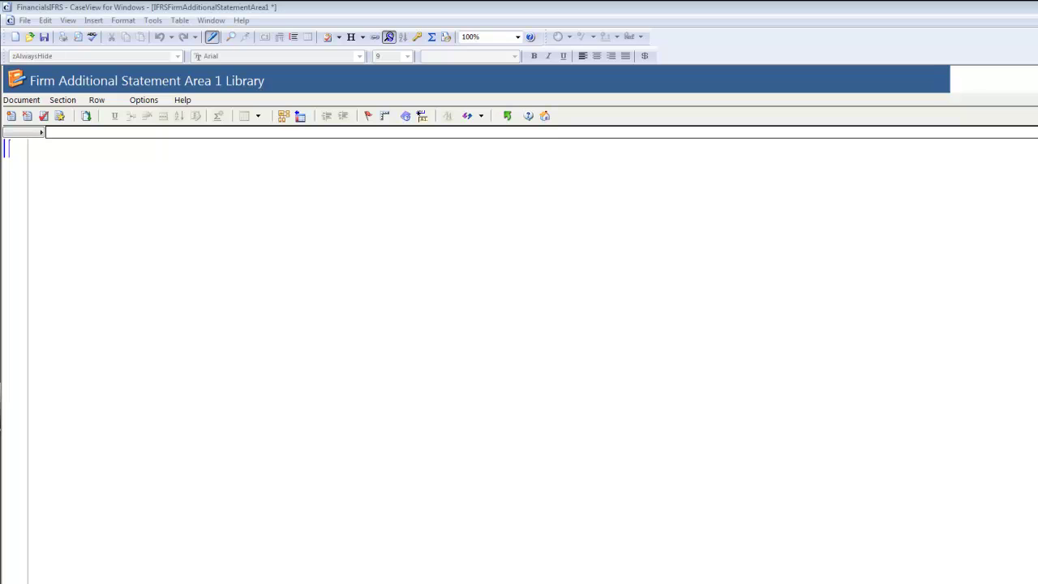
{"action": "left_click_drag", "start_coordinate": [121, 260], "coordinate": [341, 250]}
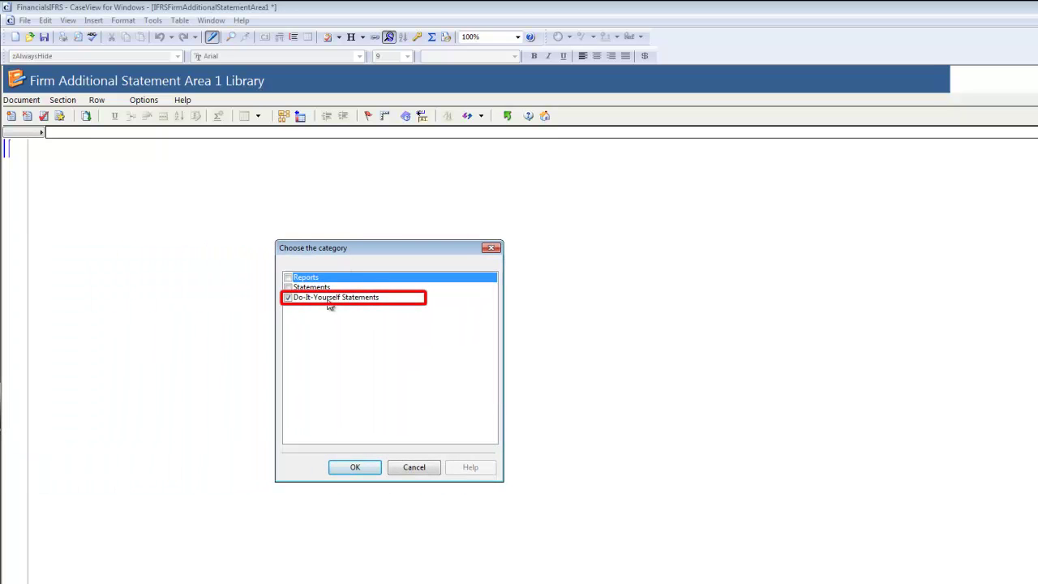
{"action": "left_click", "coordinate": [340, 471]}
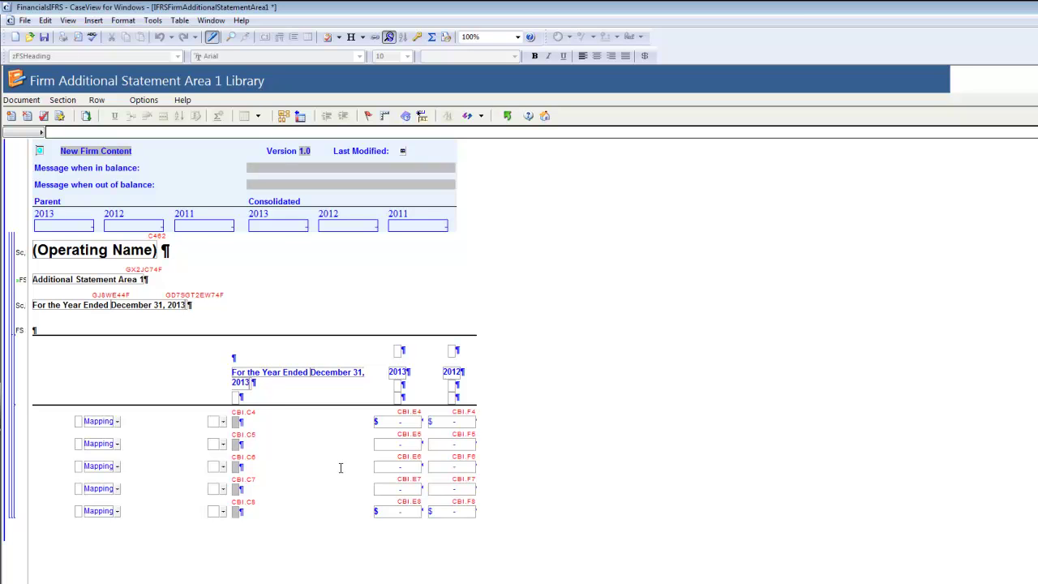
Step: Return to the organisation standards and start adding new firm content in the Notes to the Financial Statements 1 library
{"action": "left_click", "coordinate": [508, 118]}
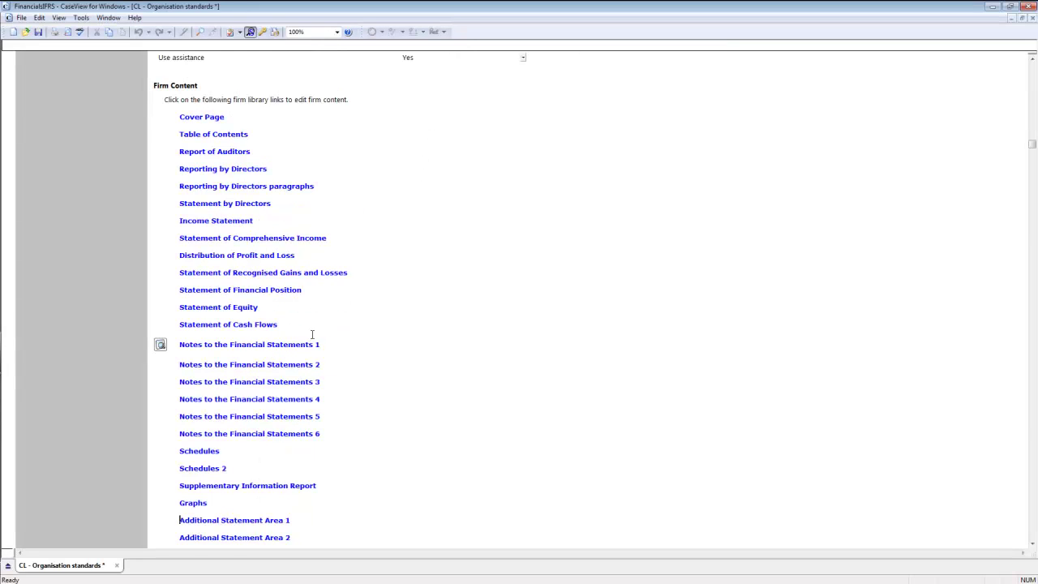
{"action": "left_click", "coordinate": [297, 344]}
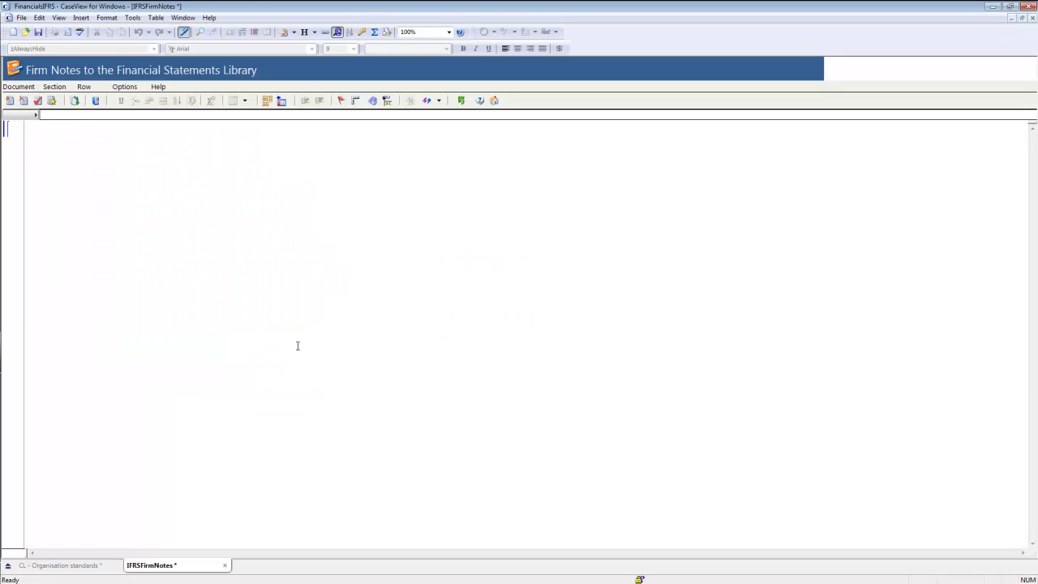
{"action": "left_click", "coordinate": [28, 89]}
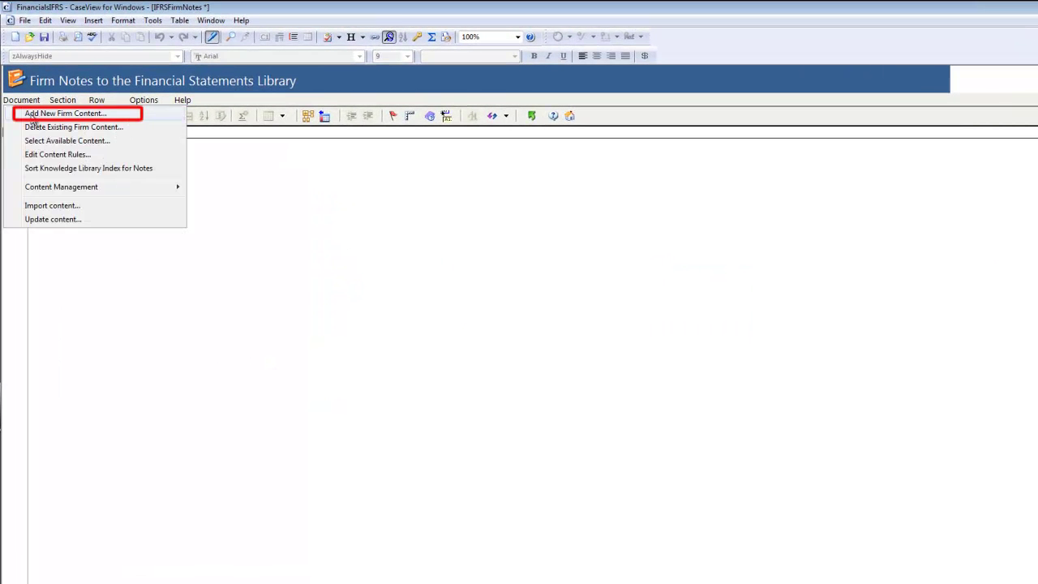
{"action": "left_click", "coordinate": [33, 115]}
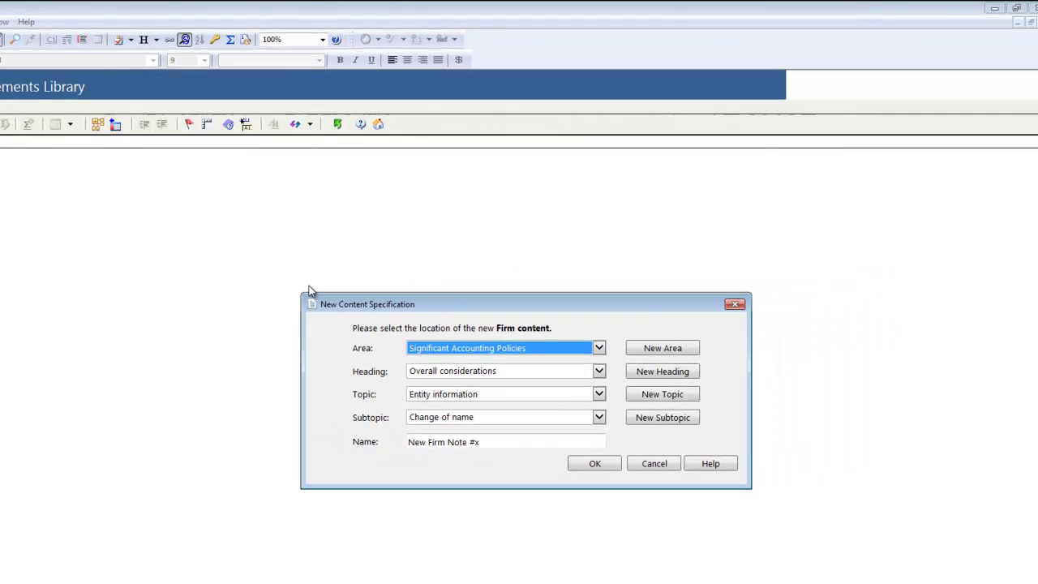
Step: Locate the new content under Notes to the Financial Statements, heading Equity and liabilities, topic Contingent liabilities - debt and guarantees, subtopic General
{"action": "left_click", "coordinate": [599, 350]}
{"action": "left_click", "coordinate": [537, 376]}
{"action": "left_click", "coordinate": [598, 373]}
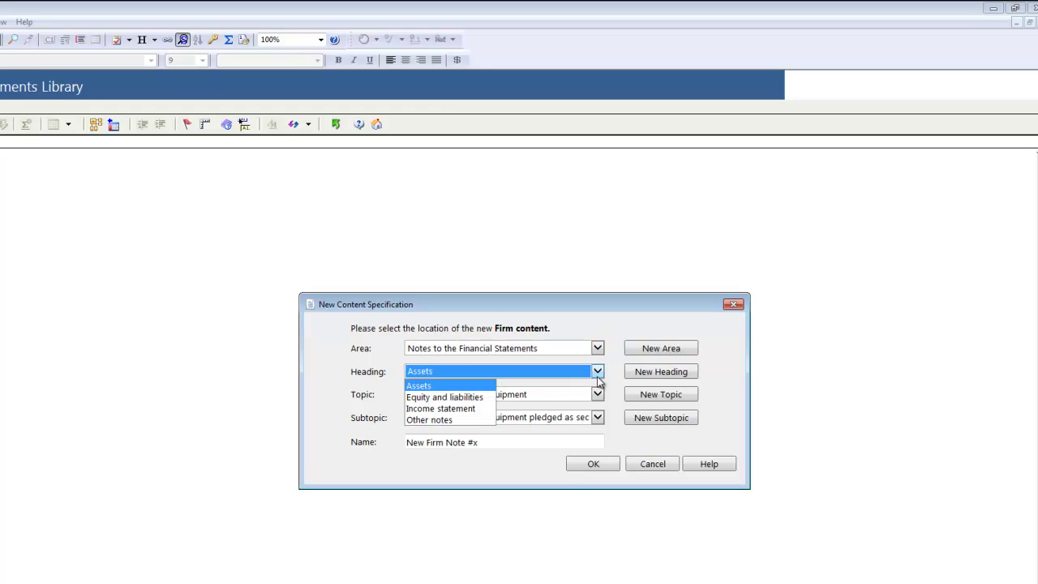
{"action": "left_click", "coordinate": [491, 398]}
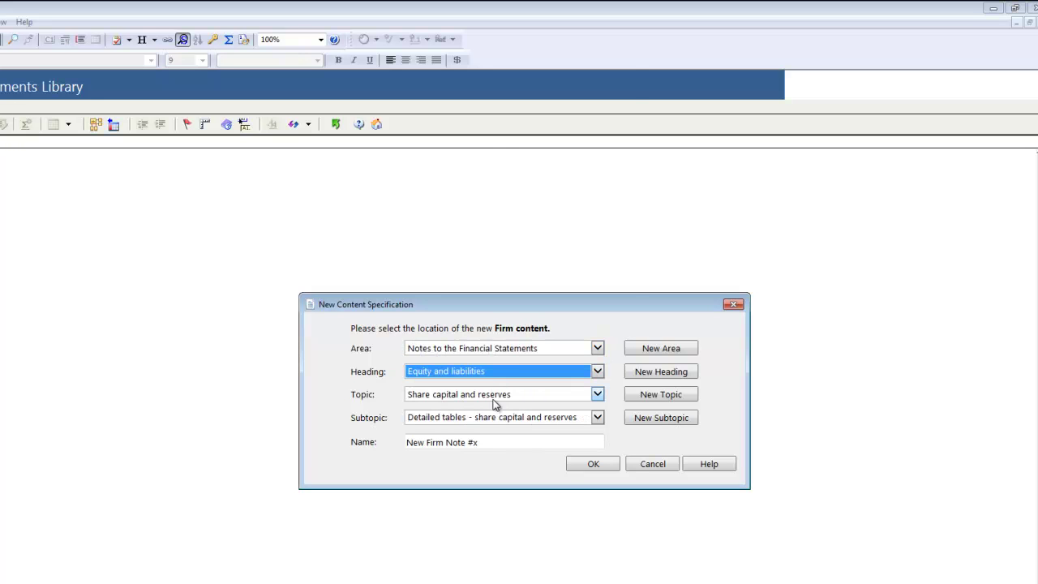
{"action": "left_click", "coordinate": [597, 394]}
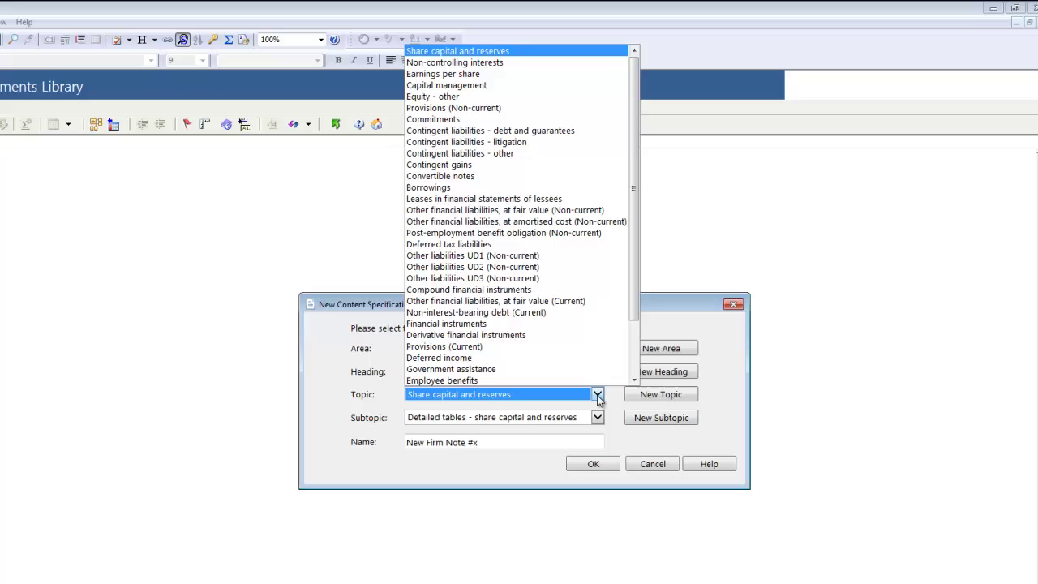
{"action": "left_click", "coordinate": [560, 131]}
{"action": "left_click", "coordinate": [597, 417]}
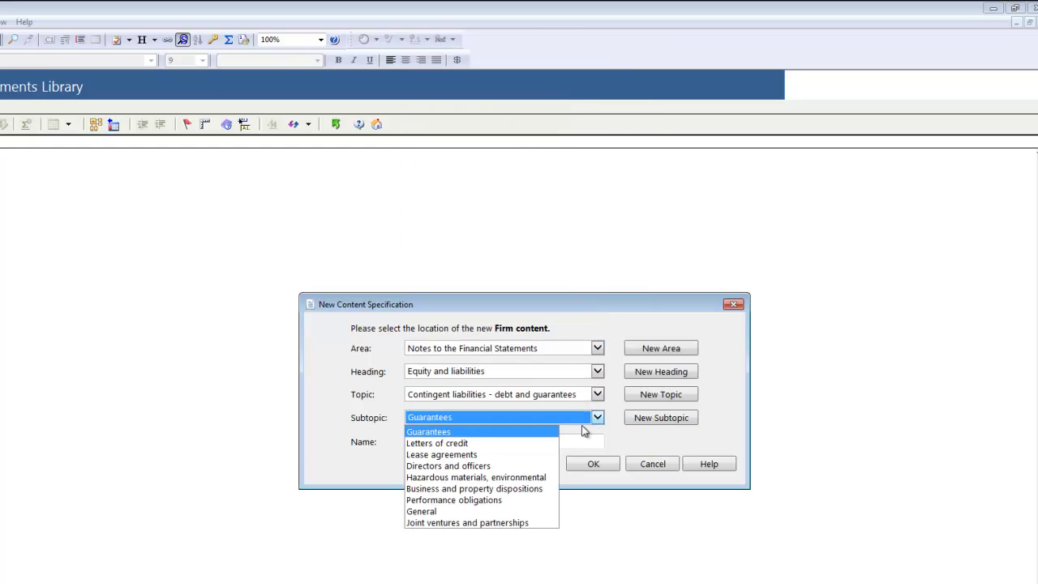
{"action": "left_click", "coordinate": [533, 511]}
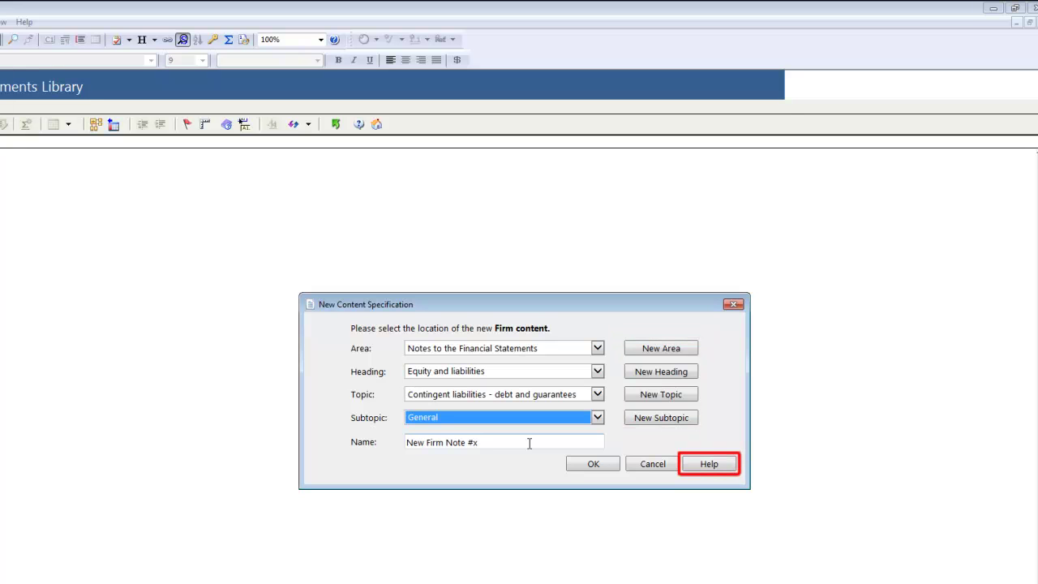
Step: Name the new firm note DIY Table and accept the content specification
{"action": "left_click_drag", "start_coordinate": [529, 444], "coordinate": [401, 448]}
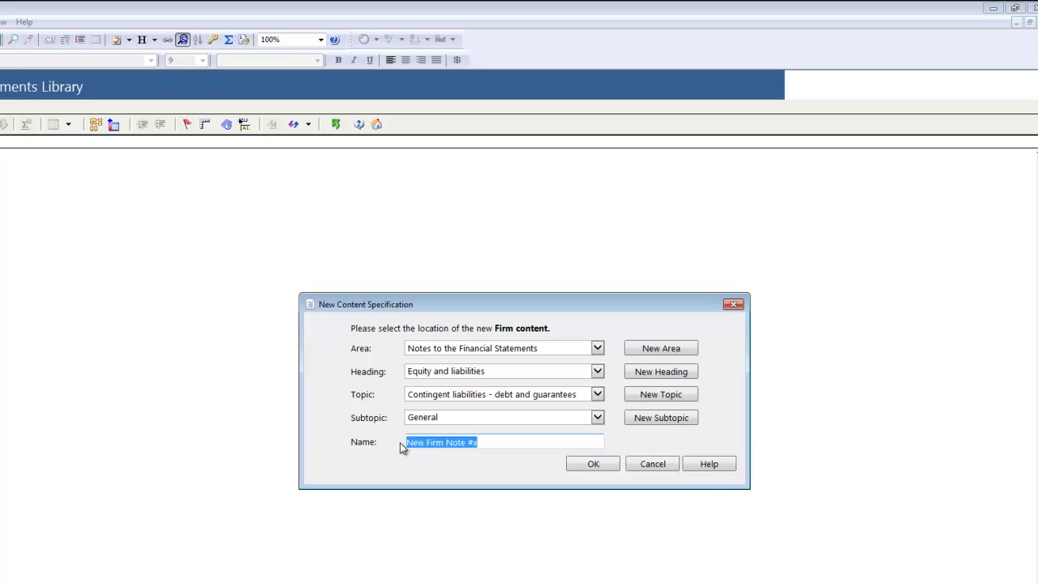
{"action": "type", "text": "DIY Table"}
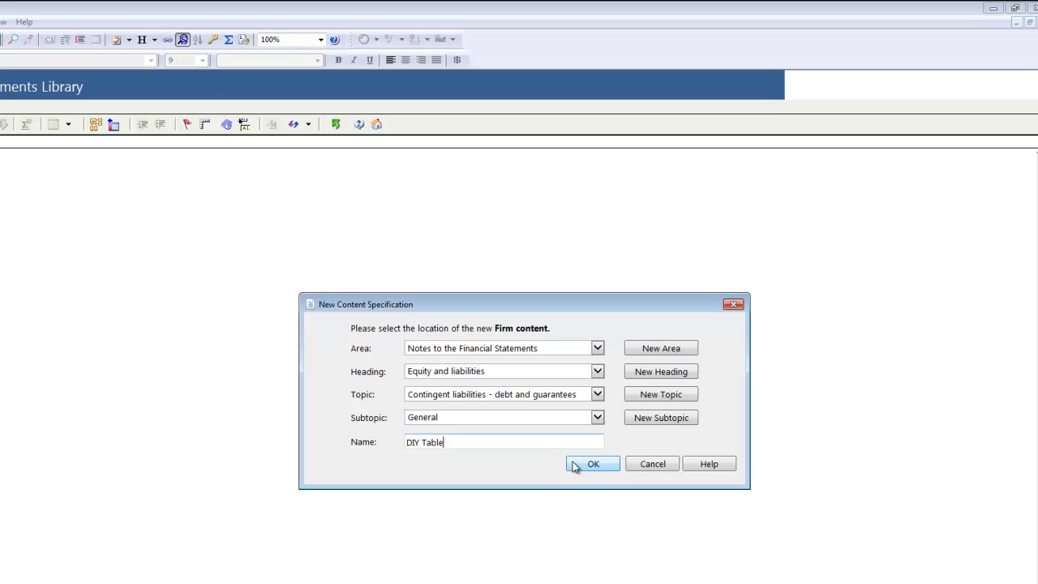
{"action": "left_click", "coordinate": [573, 465]}
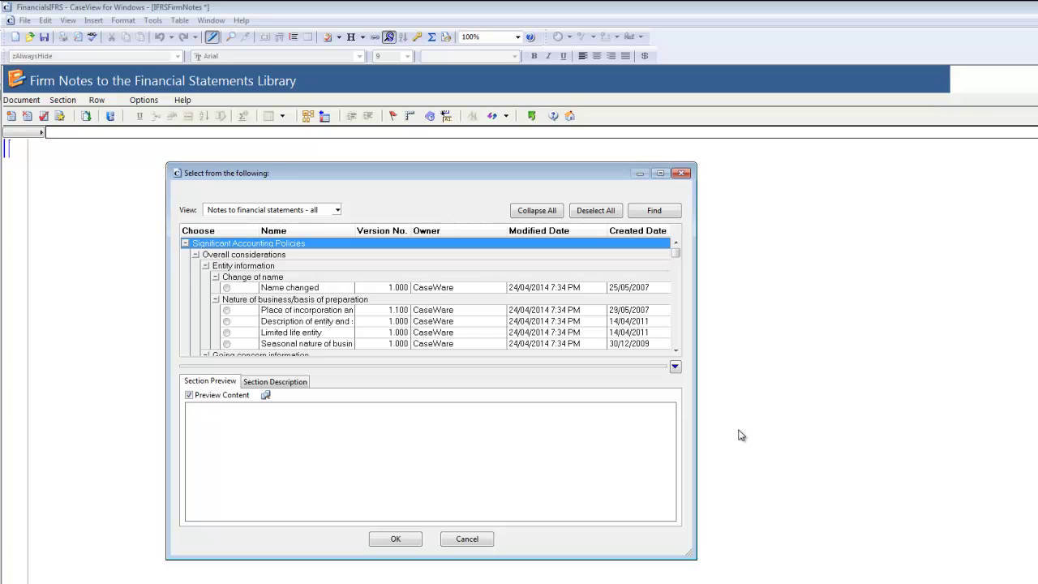
Step: Base the new note on the Do-It-Yourself table from the Do-It-Yourself notes formats under Generic notes
{"action": "left_click", "coordinate": [535, 213]}
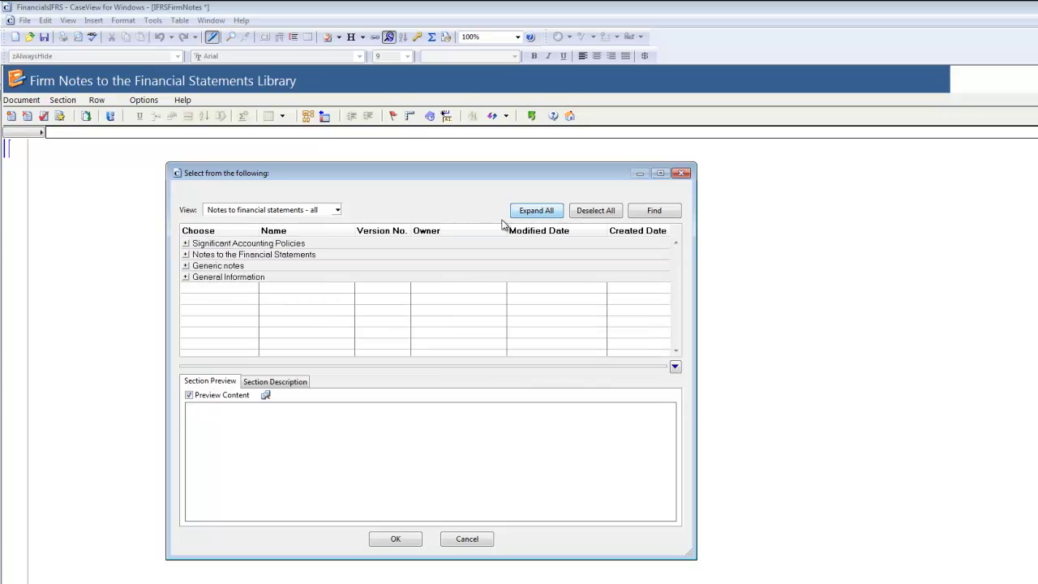
{"action": "left_click", "coordinate": [186, 266]}
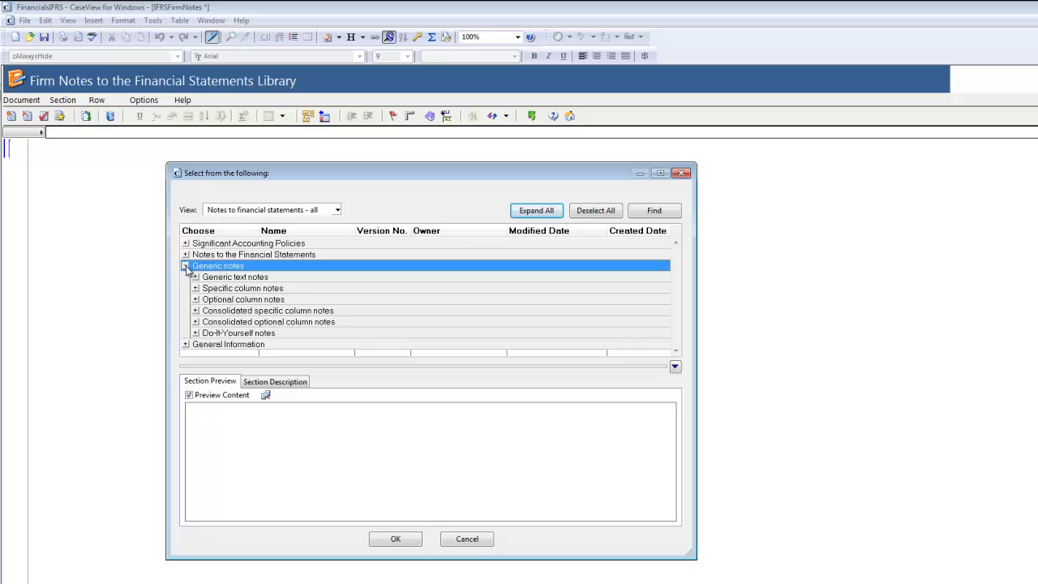
{"action": "left_click", "coordinate": [195, 333]}
{"action": "left_click", "coordinate": [206, 344]}
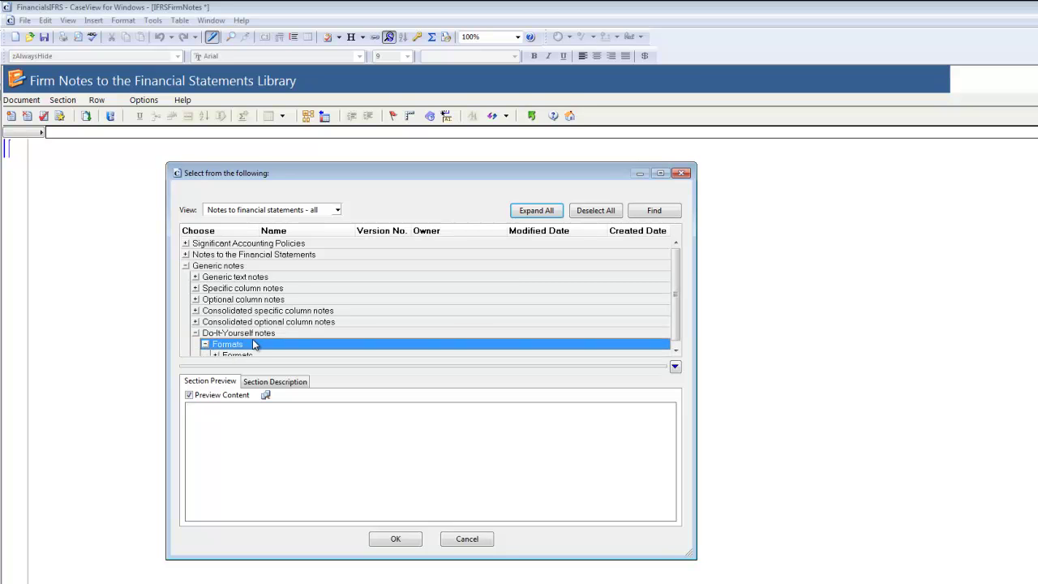
{"action": "left_click", "coordinate": [215, 340]}
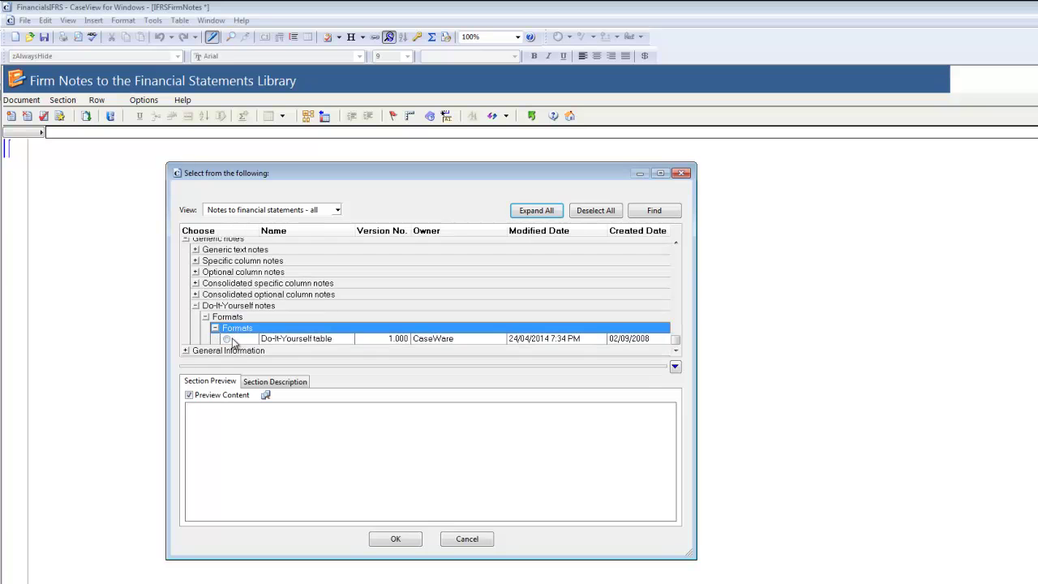
{"action": "left_click", "coordinate": [228, 340]}
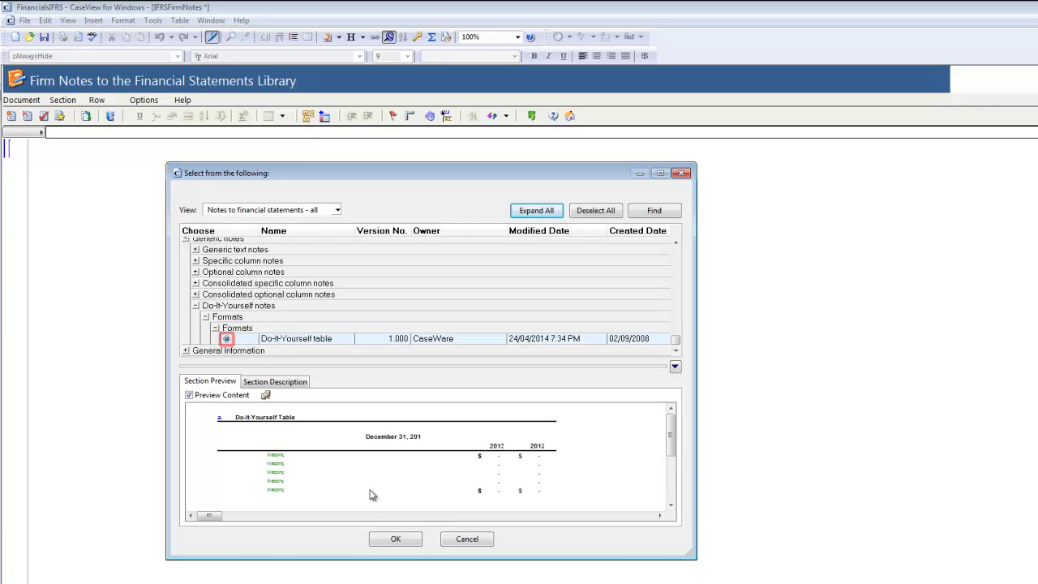
{"action": "left_click", "coordinate": [395, 539]}
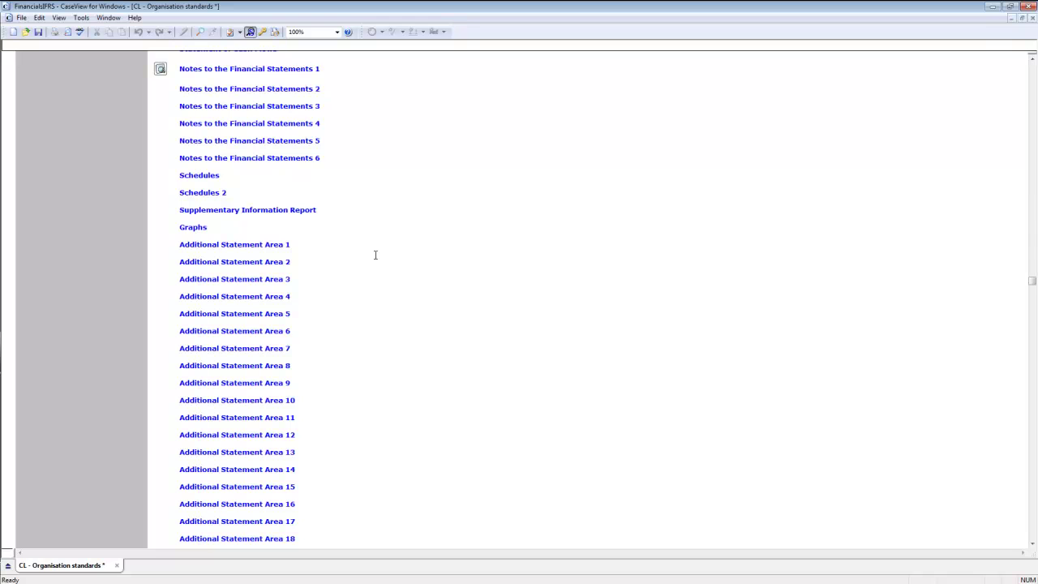
Step: Reopen the Additional Statement Area 1 firm library and open its Do-It-Yourself table for editing from the first mapping row
{"action": "left_click", "coordinate": [272, 245]}
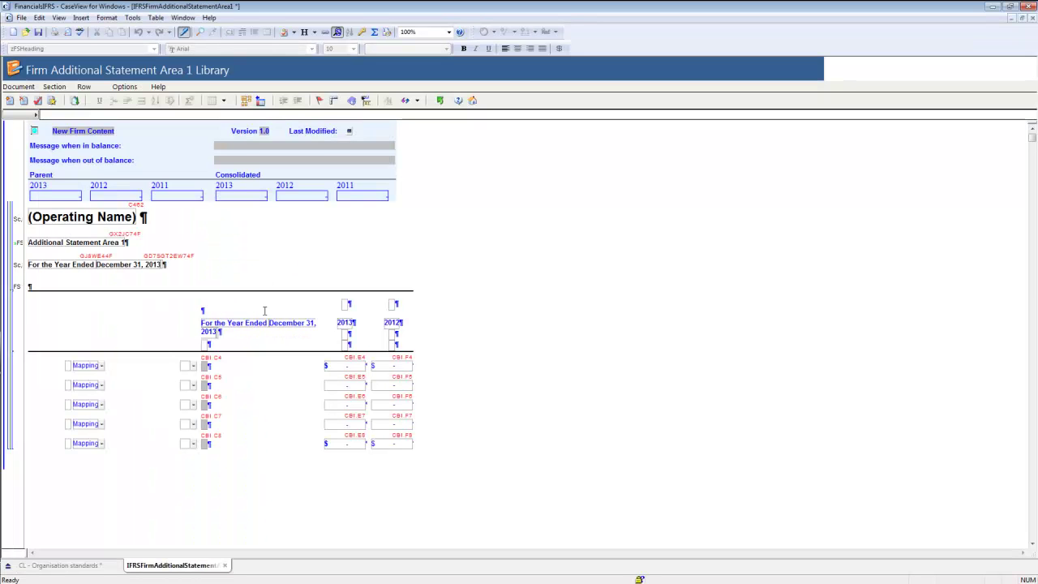
{"action": "left_click", "coordinate": [259, 365]}
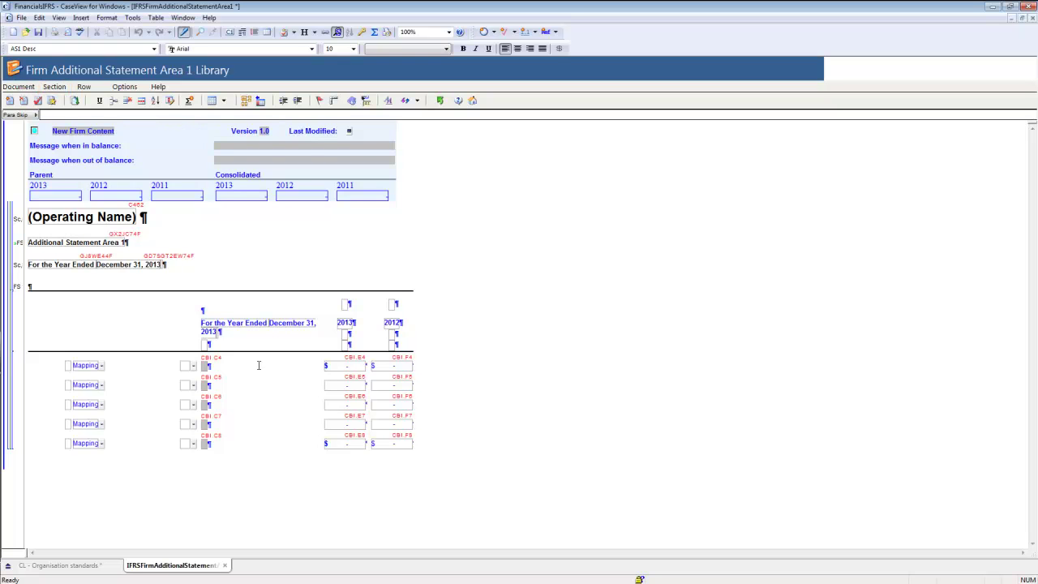
{"action": "right_click", "coordinate": [259, 365]}
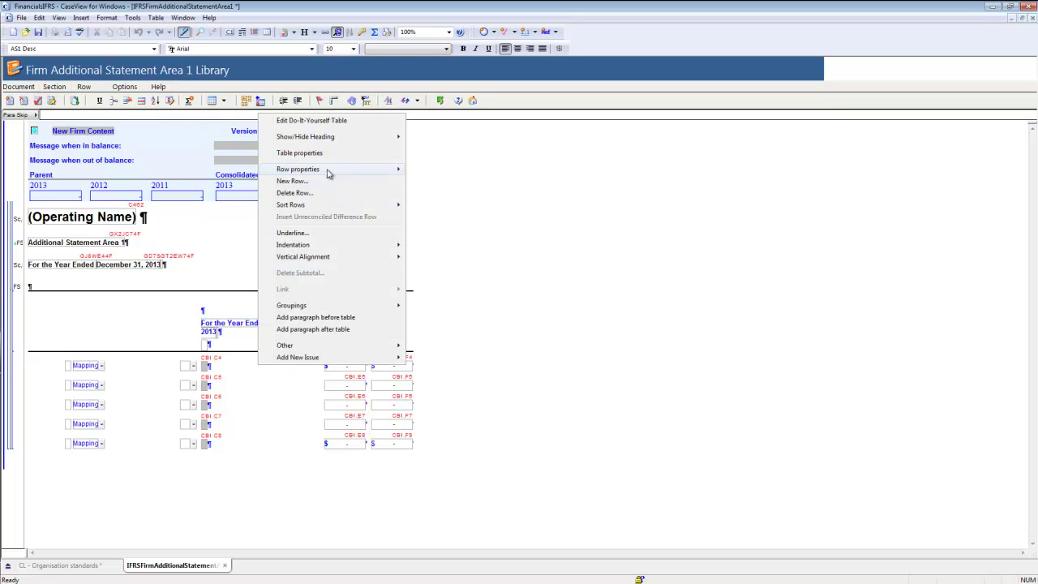
{"action": "left_click", "coordinate": [322, 121]}
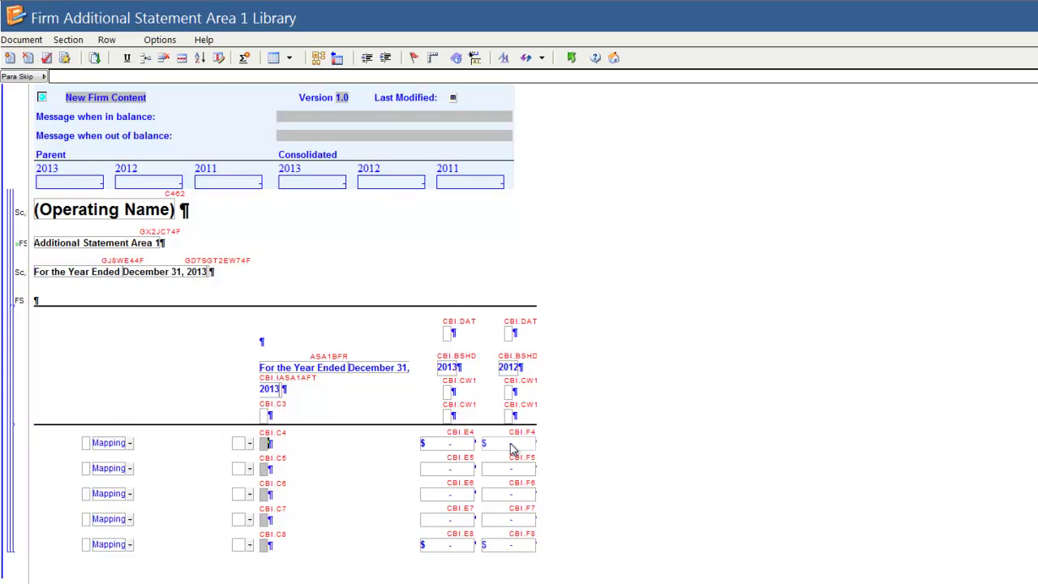
Step: Insert one new column into the Do-It-Yourself table directly before the 2012 column
{"action": "right_click", "coordinate": [511, 449]}
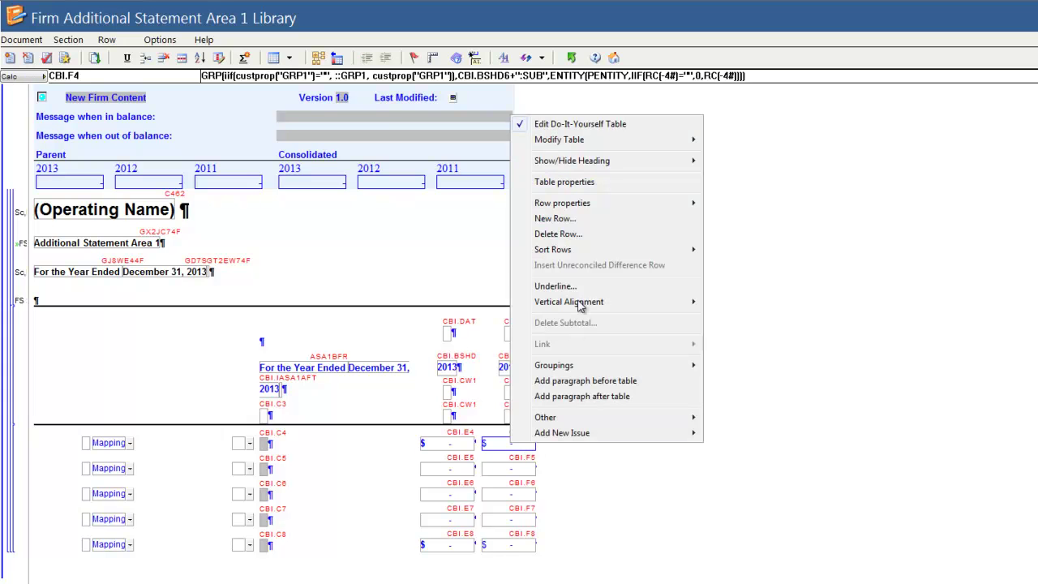
{"action": "mouse_move", "coordinate": [568, 144]}
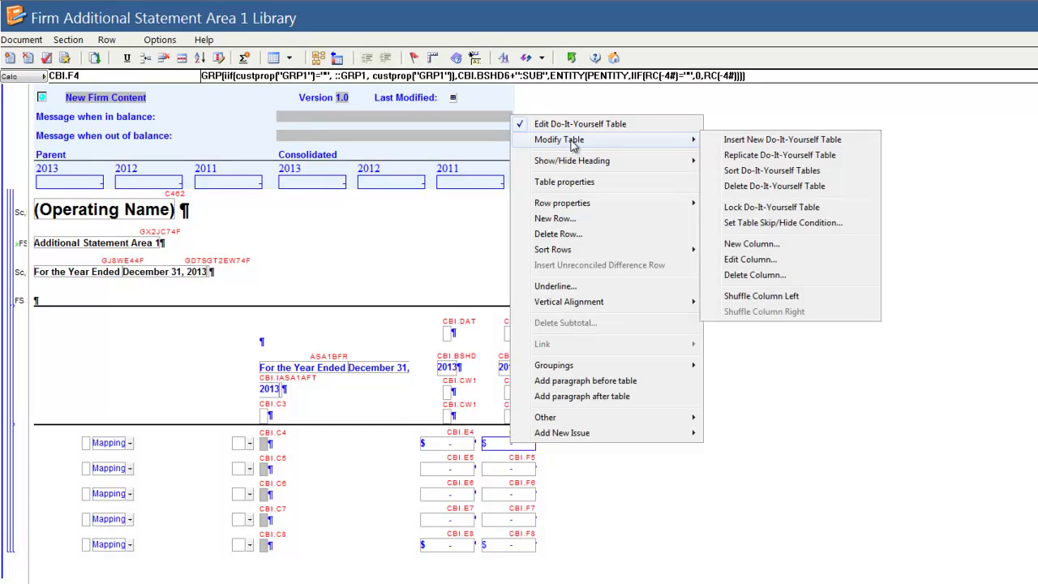
{"action": "left_click", "coordinate": [733, 243]}
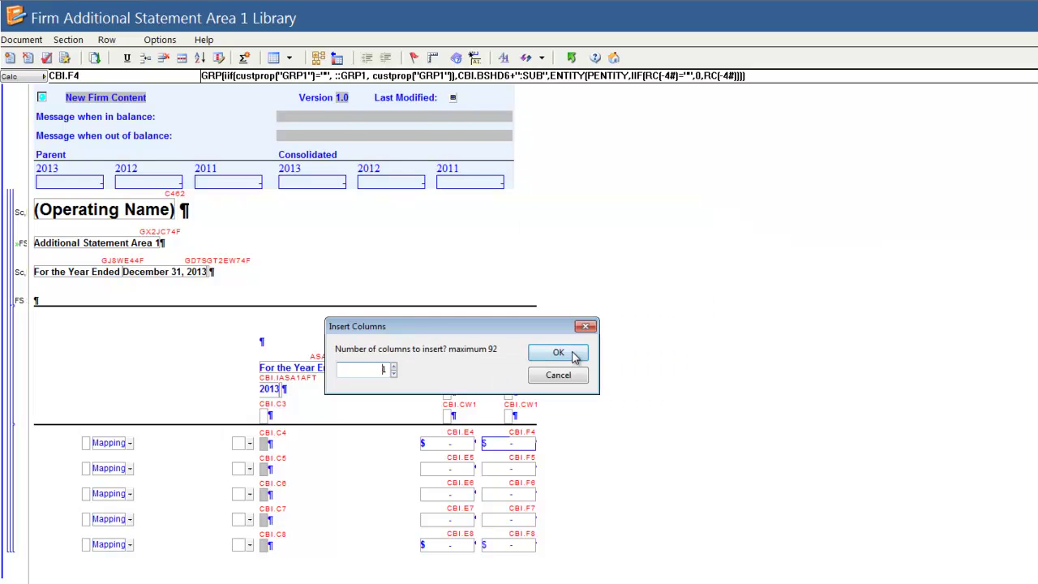
{"action": "left_click", "coordinate": [573, 353]}
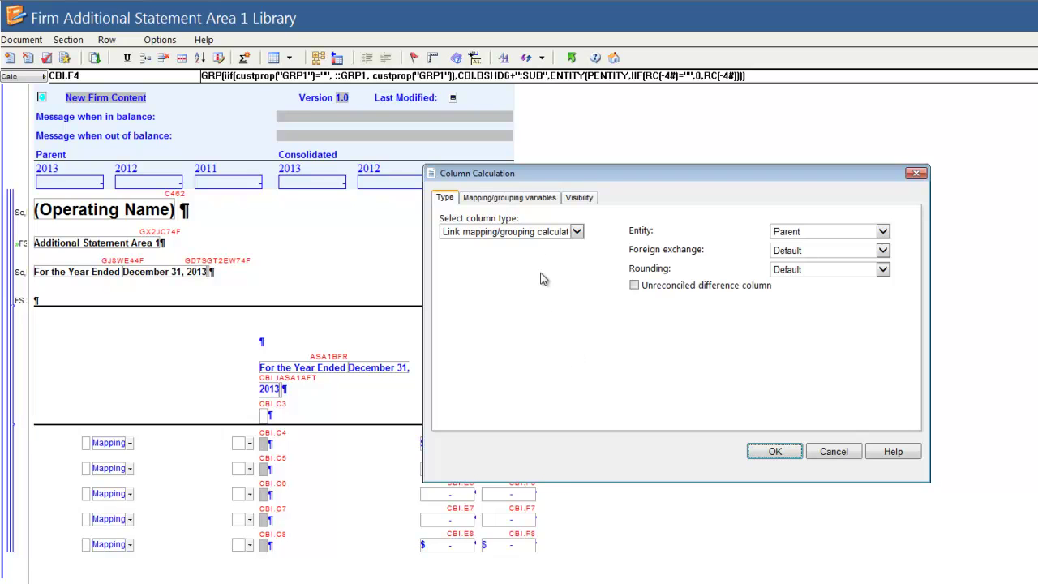
Step: Set the new column's mapping/grouping year to Year 1 (Prior Year) and accept the column calculation
{"action": "left_click", "coordinate": [529, 201]}
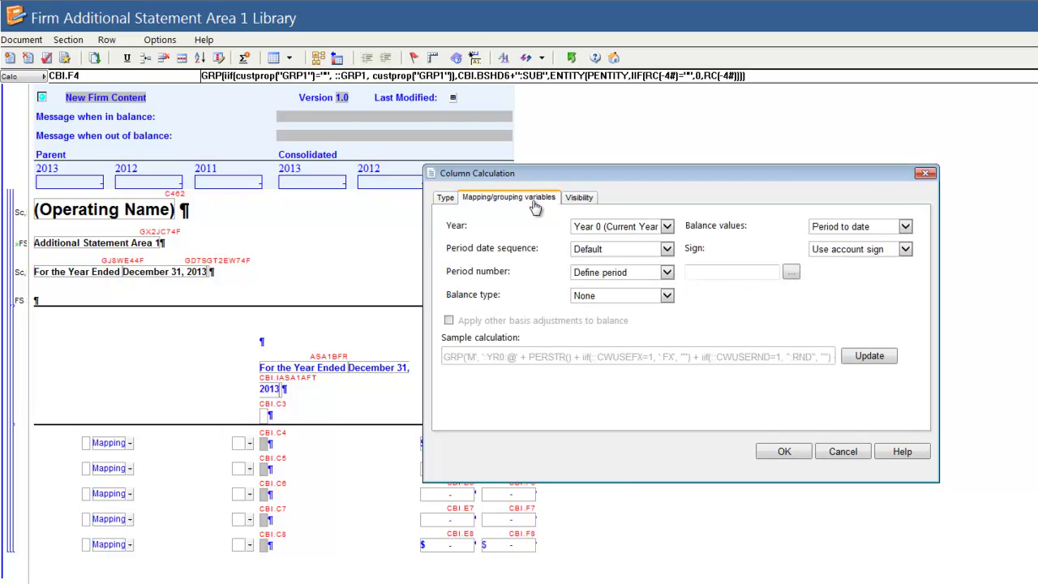
{"action": "left_click", "coordinate": [578, 201]}
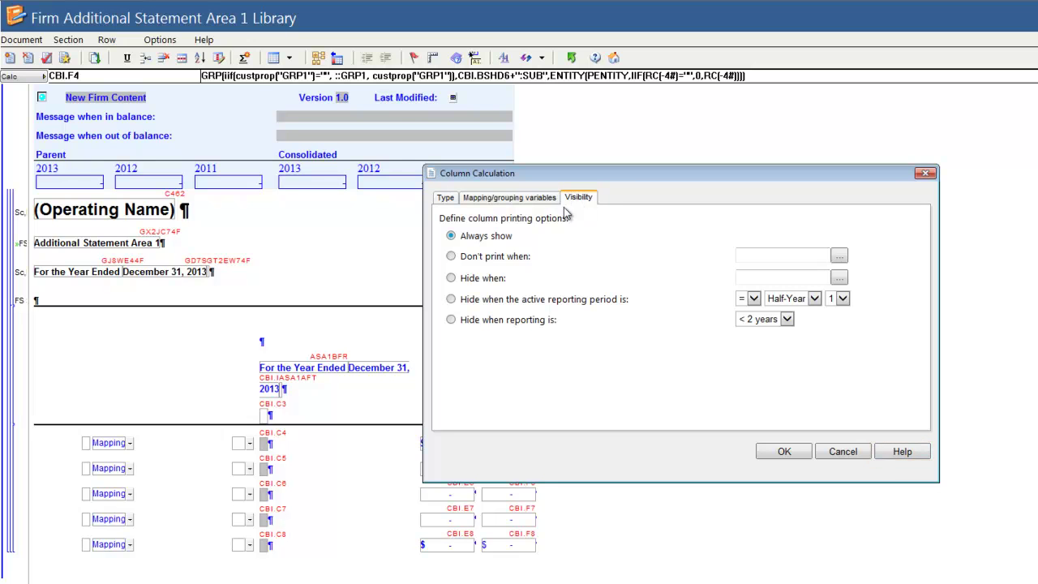
{"action": "left_click", "coordinate": [447, 199]}
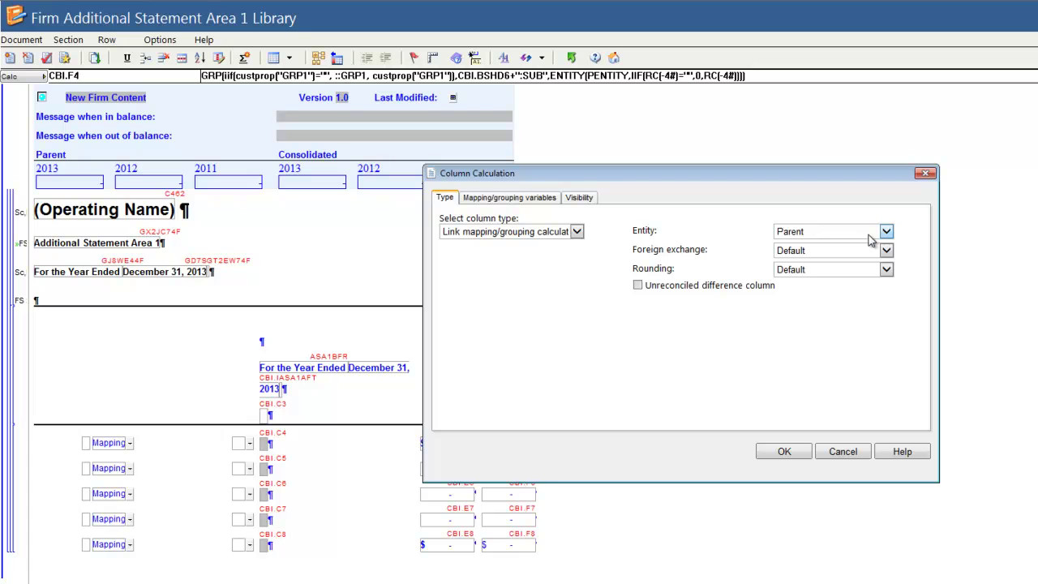
{"action": "left_click", "coordinate": [543, 202]}
{"action": "left_click", "coordinate": [667, 227]}
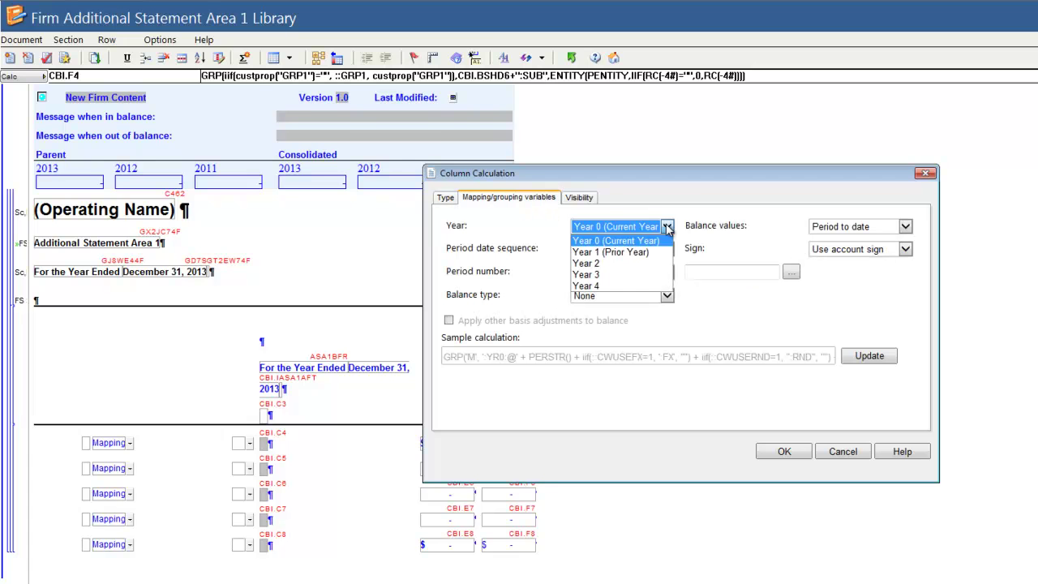
{"action": "left_click", "coordinate": [653, 254]}
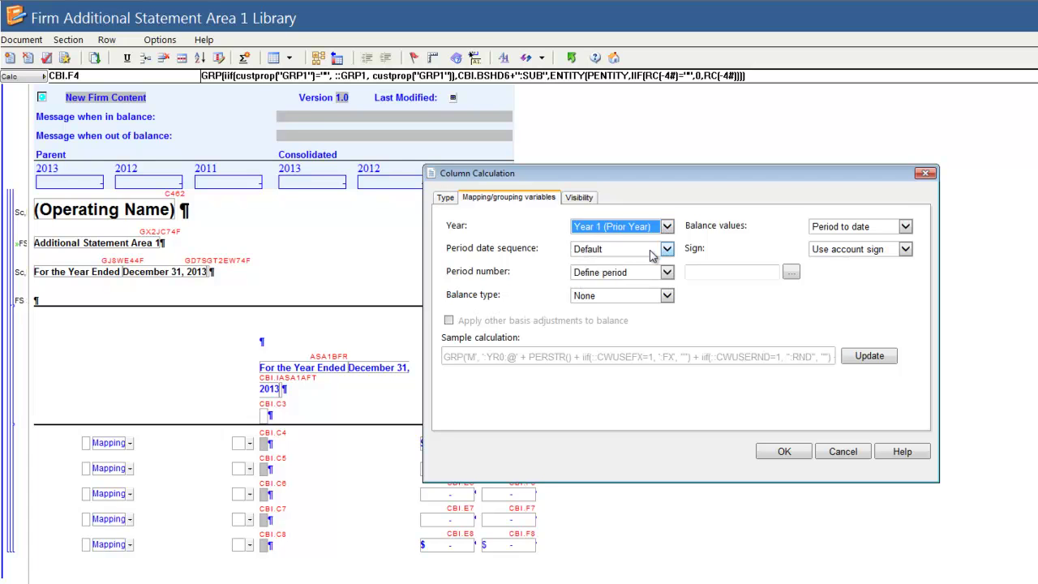
{"action": "left_click", "coordinate": [778, 451]}
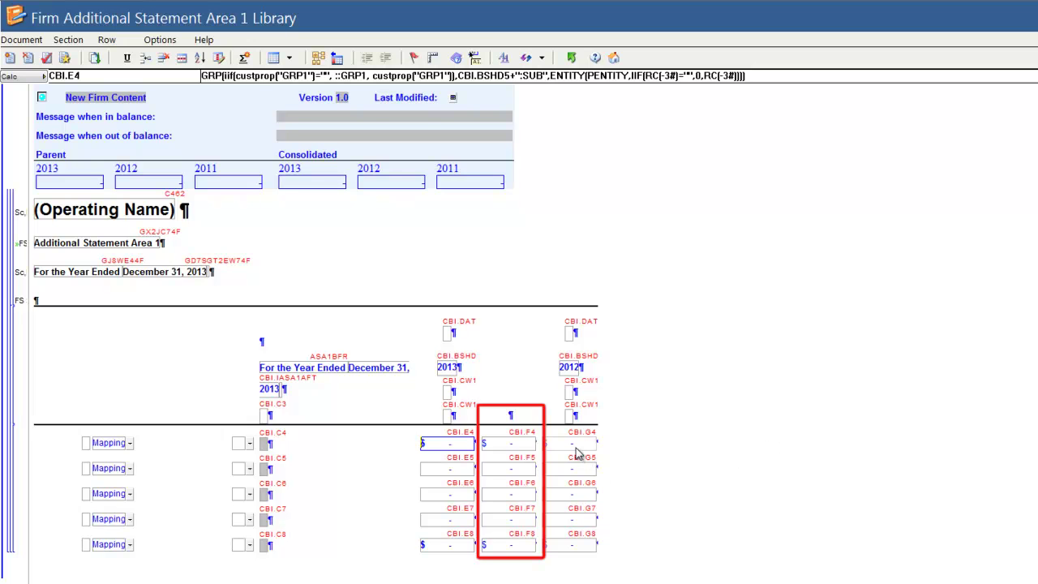
Step: Insert one more column before the 2012 column, with its calculation entity set to Consolidated
{"action": "right_click", "coordinate": [577, 451]}
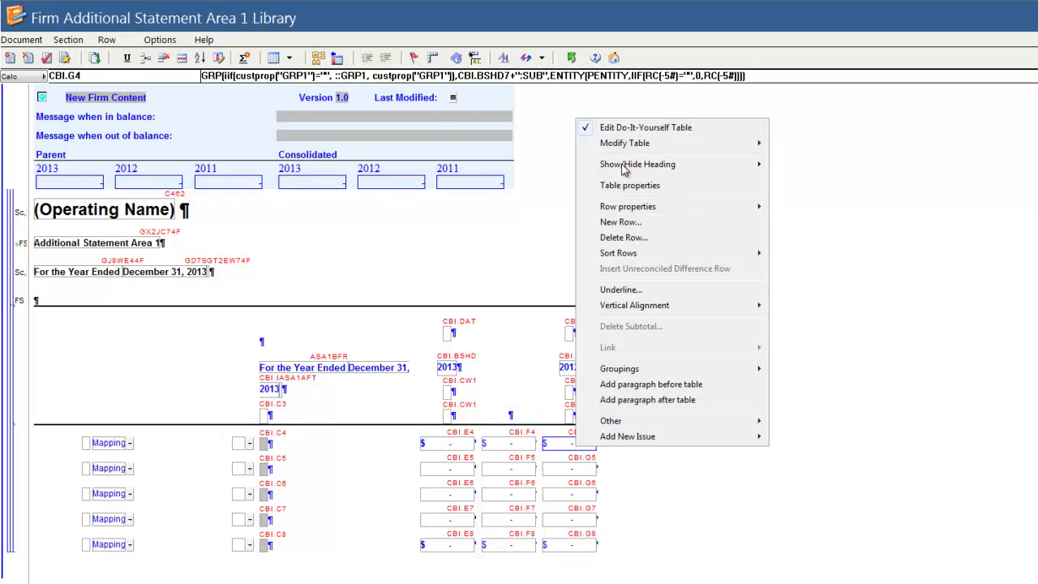
{"action": "mouse_move", "coordinate": [623, 150]}
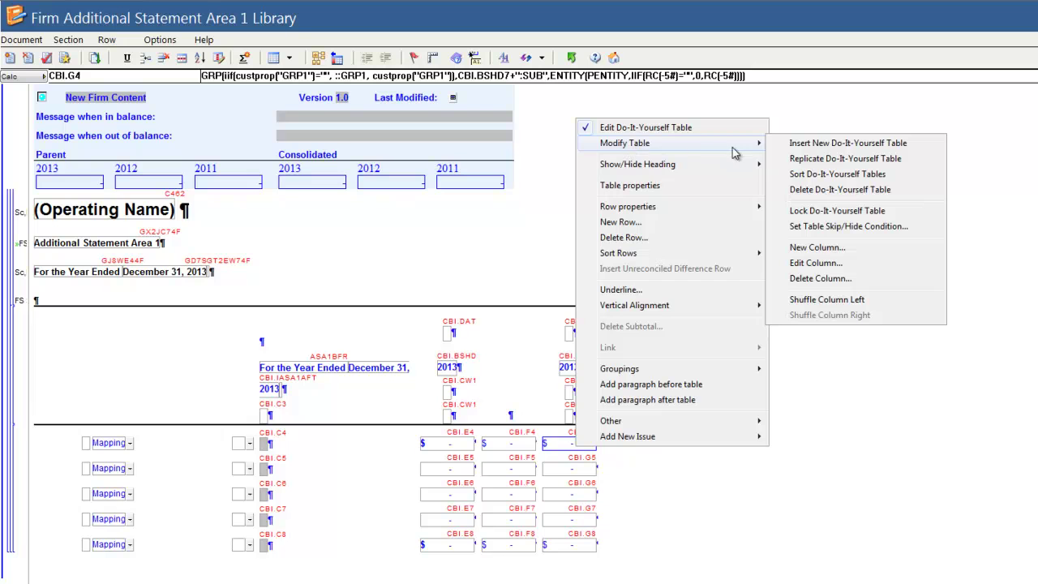
{"action": "left_click", "coordinate": [816, 249]}
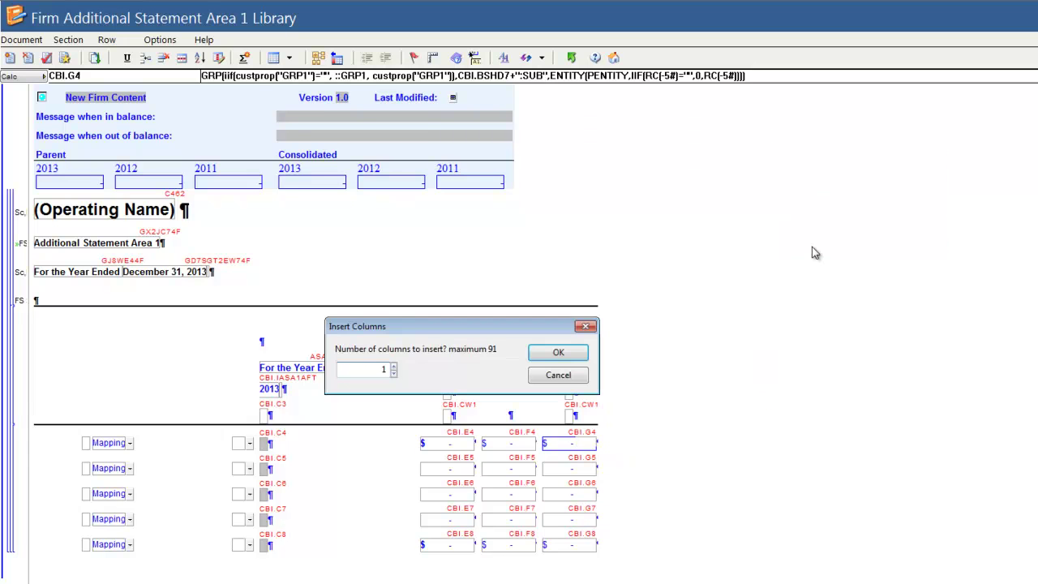
{"action": "left_click", "coordinate": [579, 352]}
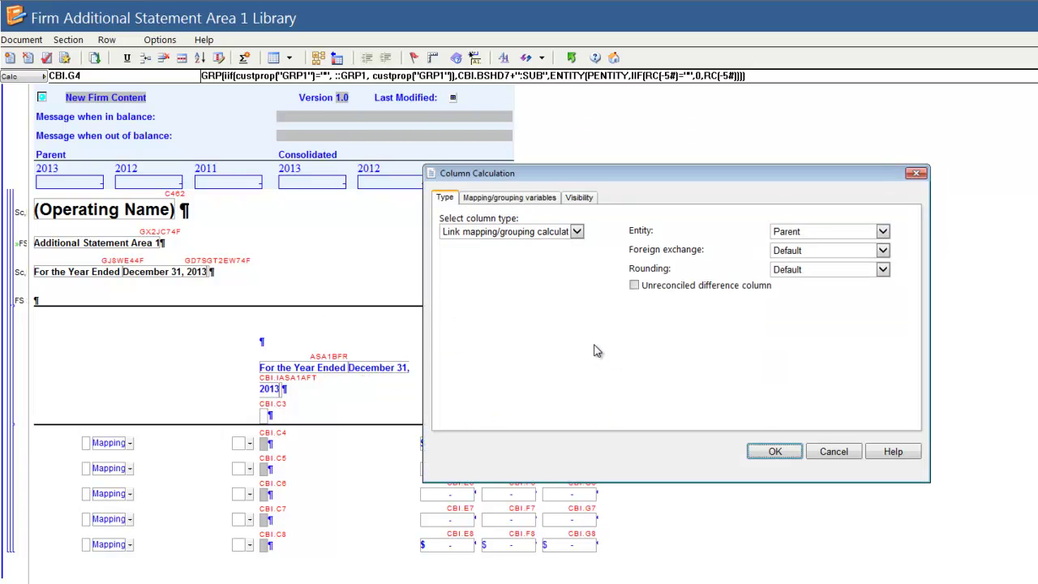
{"action": "left_click", "coordinate": [820, 235]}
{"action": "left_click", "coordinate": [818, 258]}
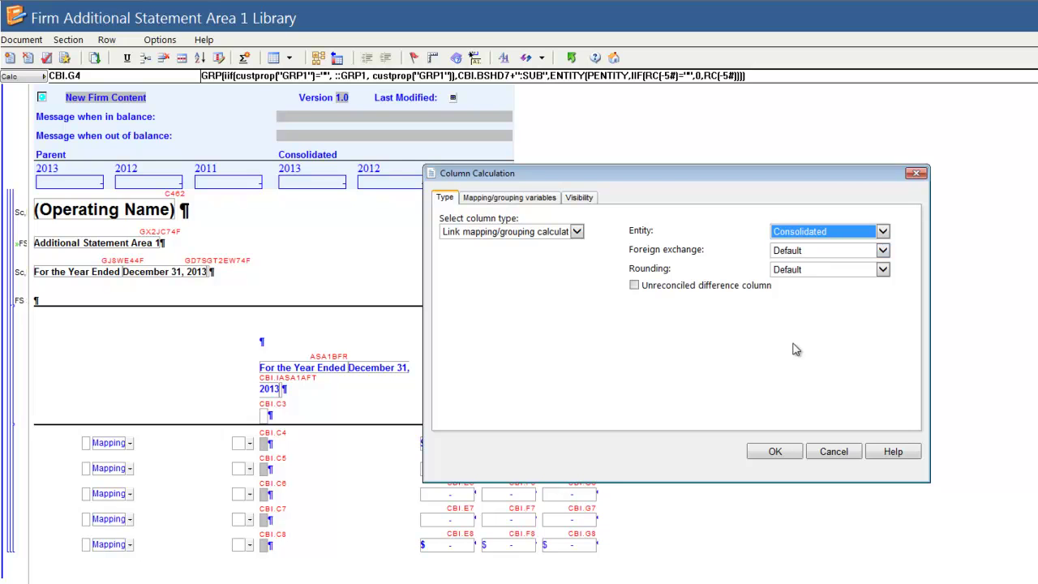
{"action": "left_click", "coordinate": [775, 452]}
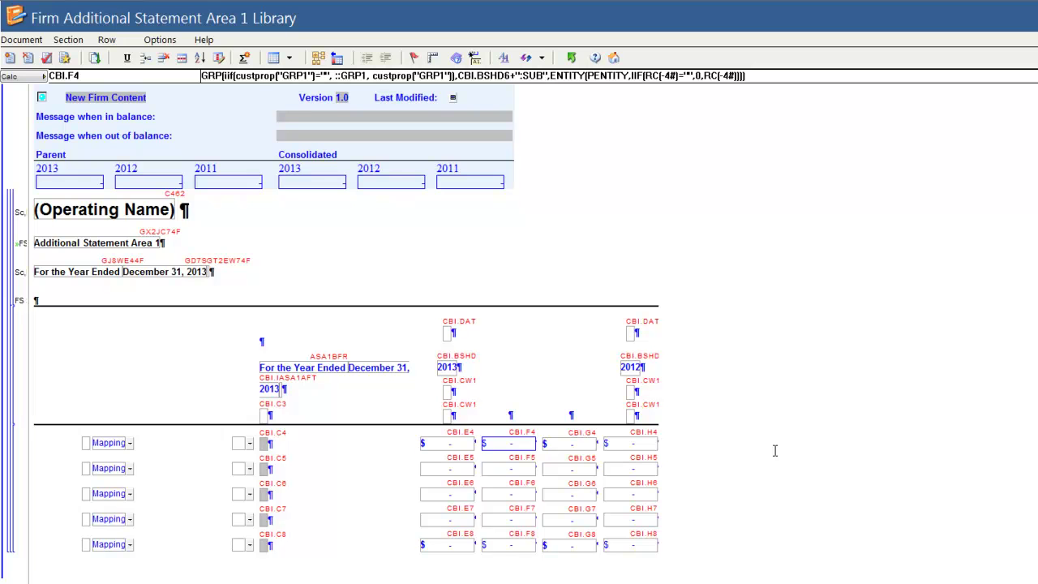
Step: Add a new header line to the Do-It-Yourself table's column headings
{"action": "right_click", "coordinate": [546, 390]}
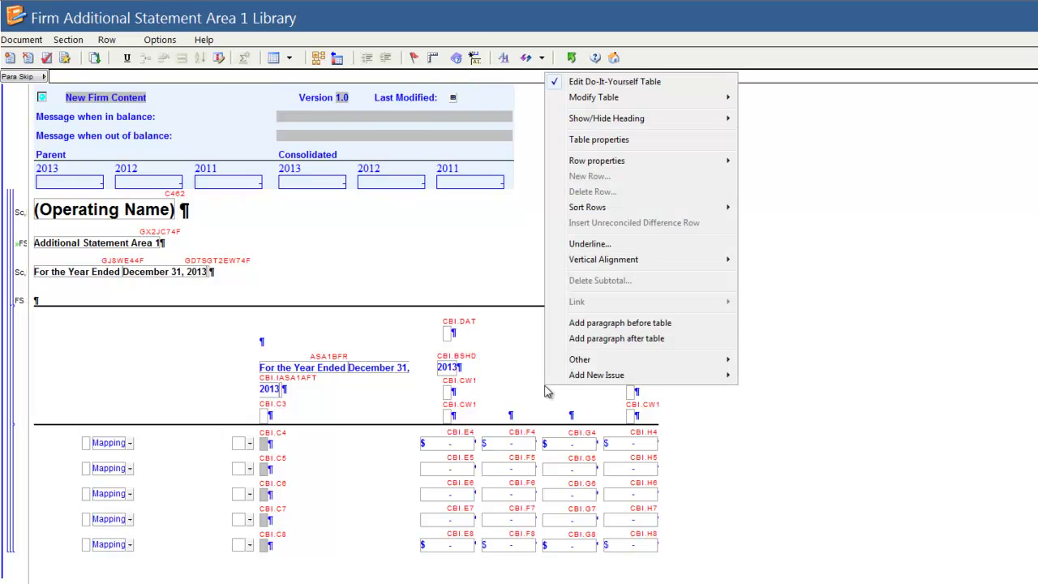
{"action": "mouse_move", "coordinate": [586, 100]}
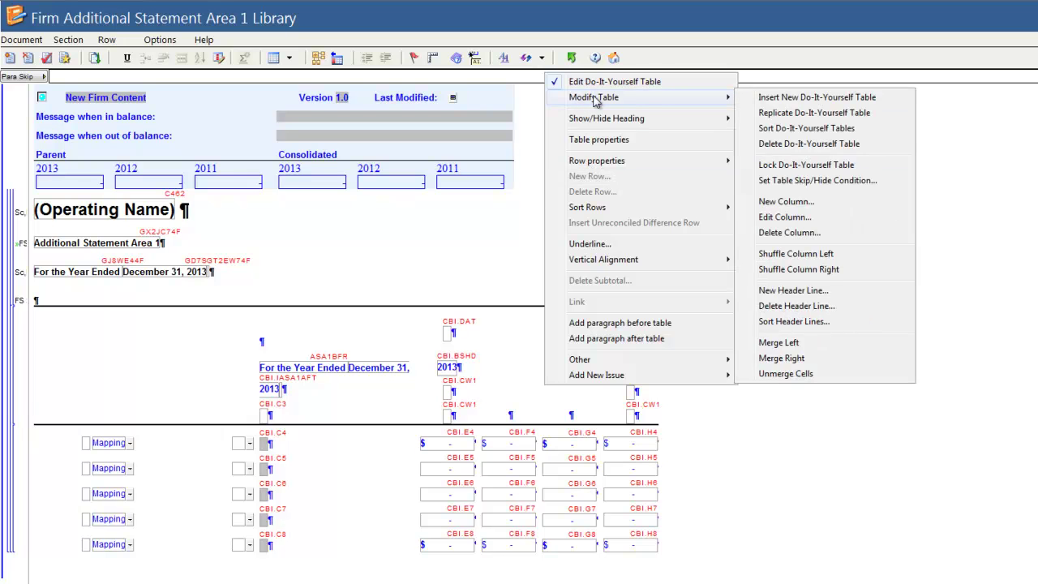
{"action": "left_click", "coordinate": [770, 292]}
{"action": "left_click", "coordinate": [559, 353]}
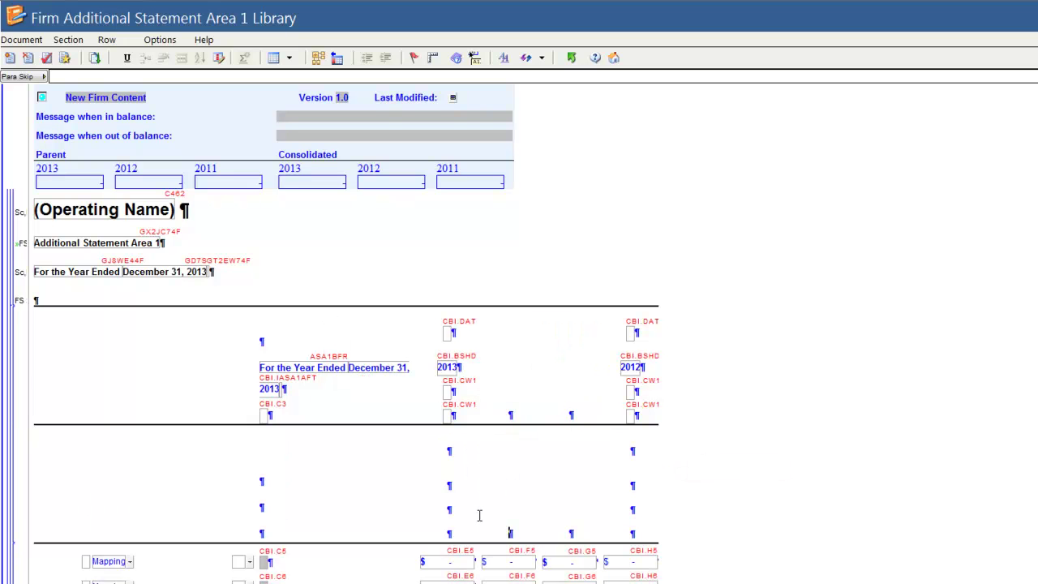
Step: Delete the surplus blank paragraphs from the new header line's cells so each keeps a single line
{"action": "key", "text": "Home"}
{"action": "key", "text": "Right"}
{"action": "key", "text": "Right"}
{"action": "key", "text": "Right"}
{"action": "left_click", "coordinate": [448, 451]}
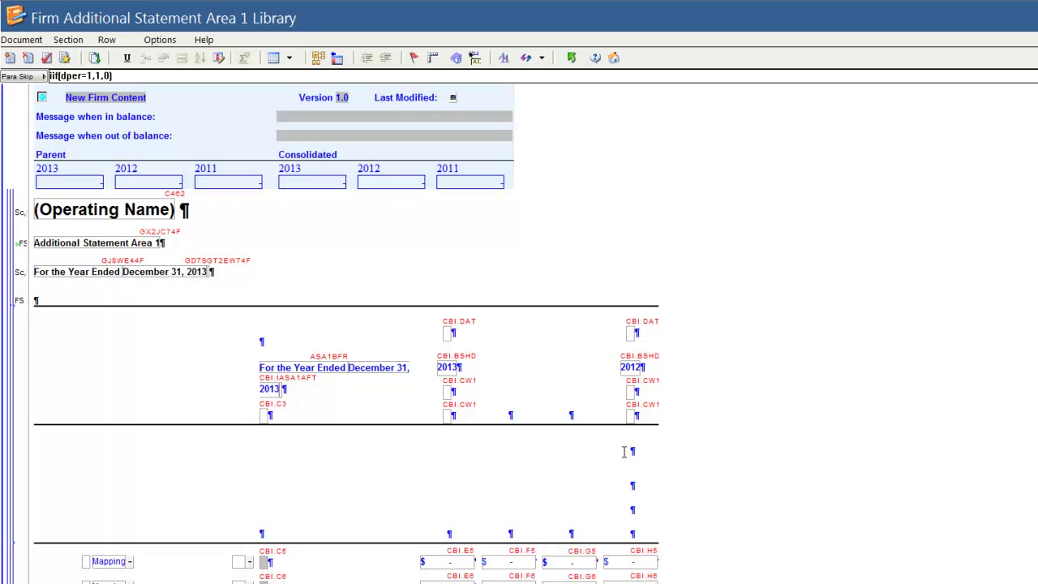
{"action": "key", "text": "Delete"}
{"action": "key", "text": "Delete"}
{"action": "key", "text": "Delete"}
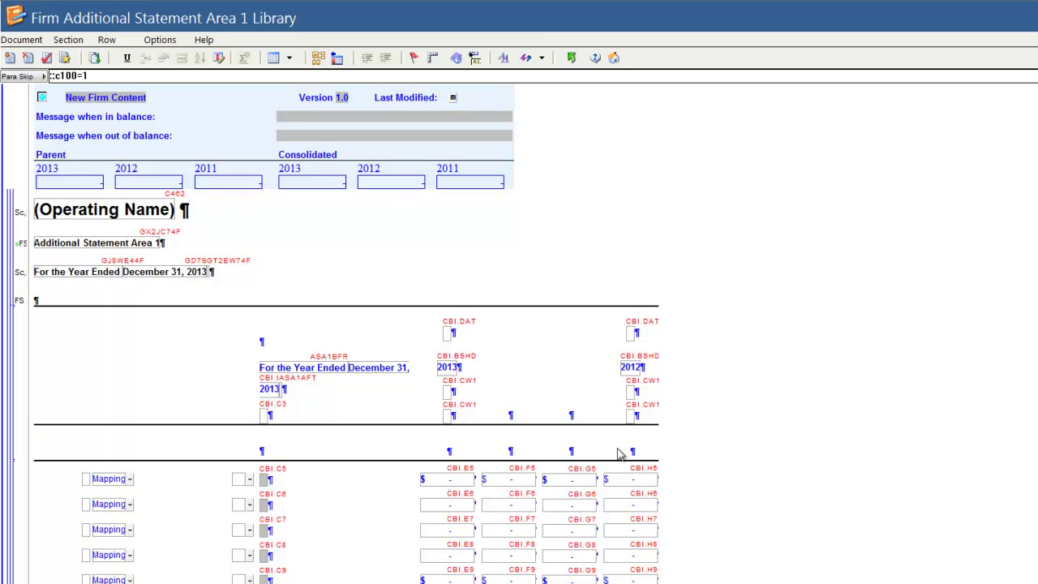
Step: Sort the header lines so that the new blank line sits above the existing year headings
{"action": "right_click", "coordinate": [619, 450]}
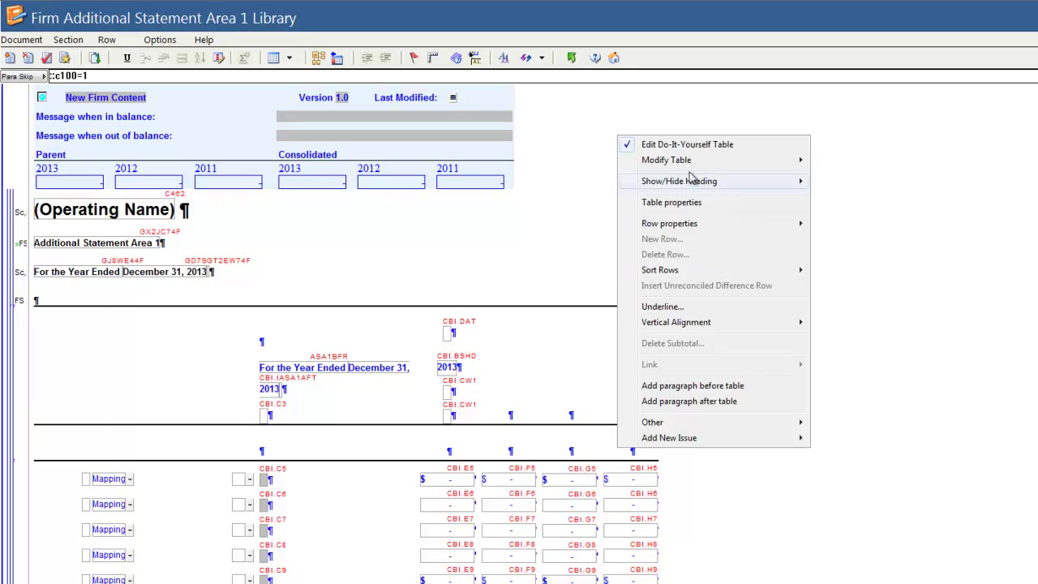
{"action": "mouse_move", "coordinate": [688, 159]}
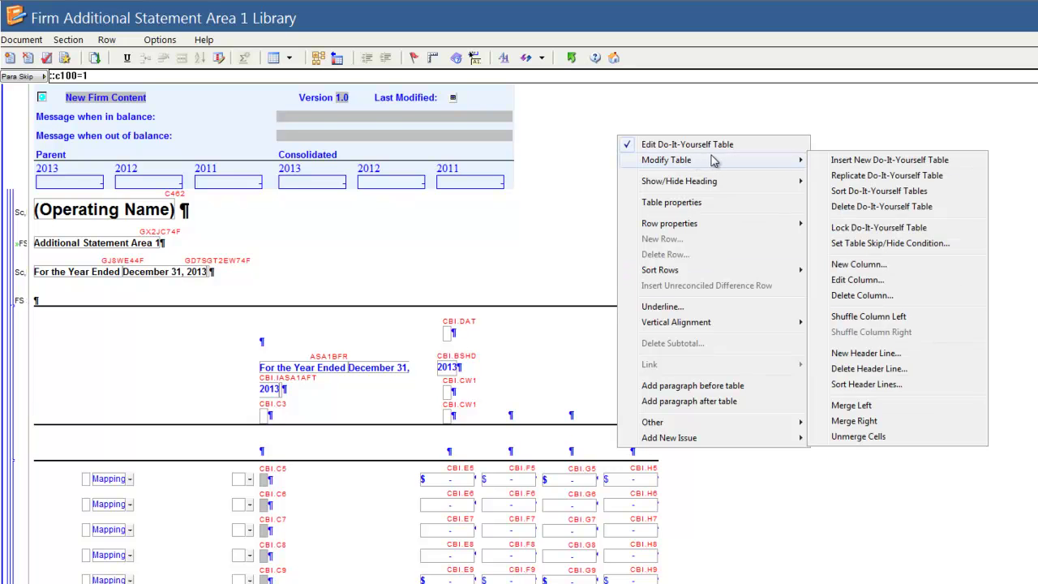
{"action": "left_click", "coordinate": [892, 384]}
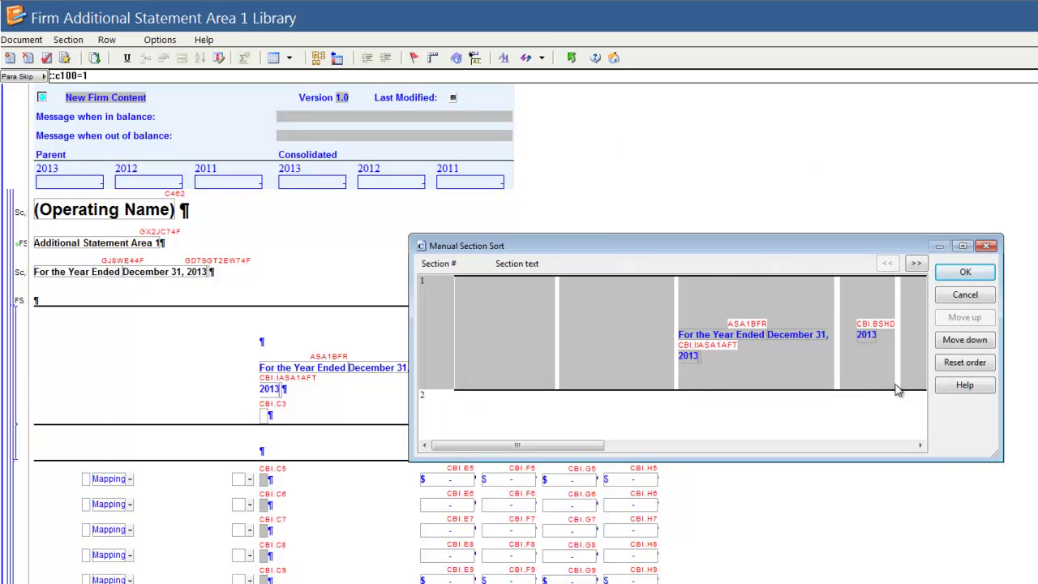
{"action": "left_click", "coordinate": [955, 344]}
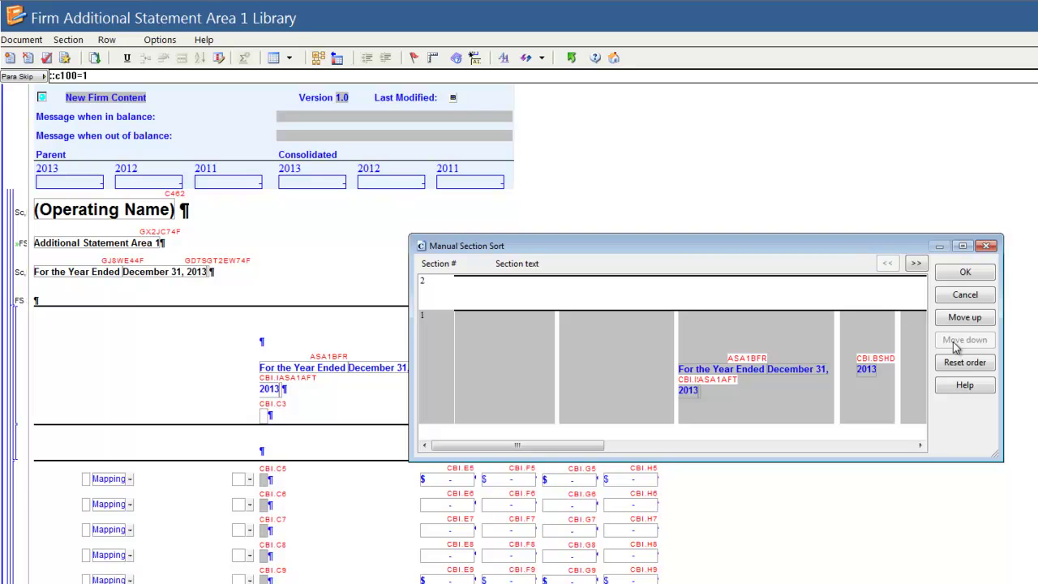
{"action": "left_click", "coordinate": [960, 273]}
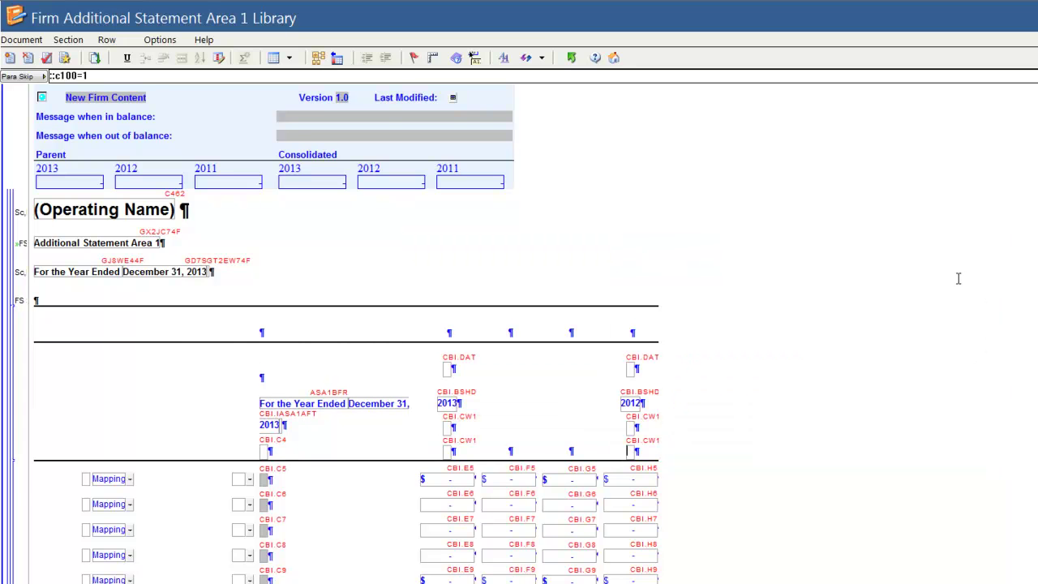
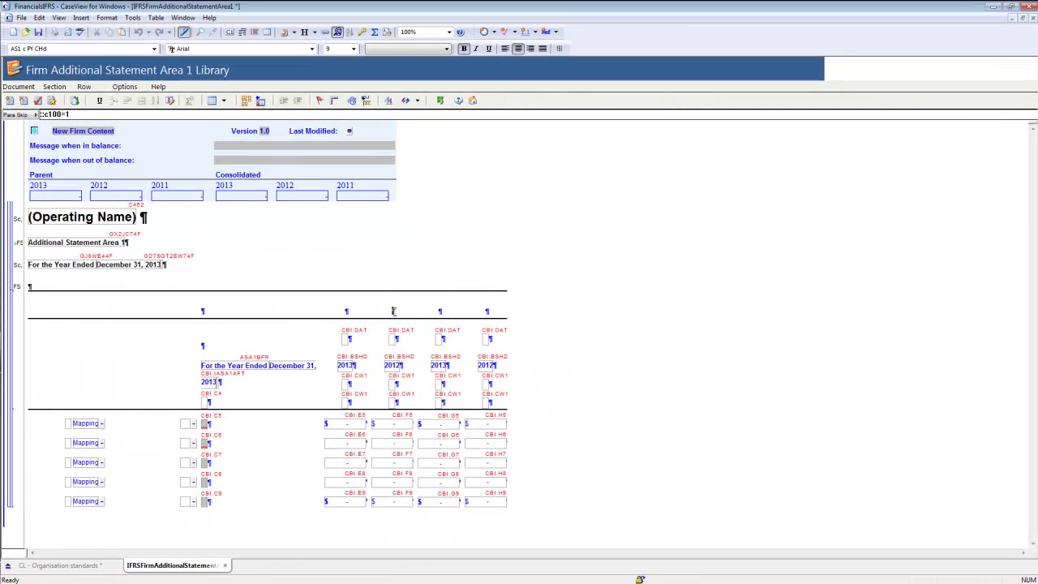
Step: Merge the blank header line's cells into one over the first two amount columns and one over the last two
{"action": "right_click", "coordinate": [393, 311]}
{"action": "mouse_move", "coordinate": [432, 333]}
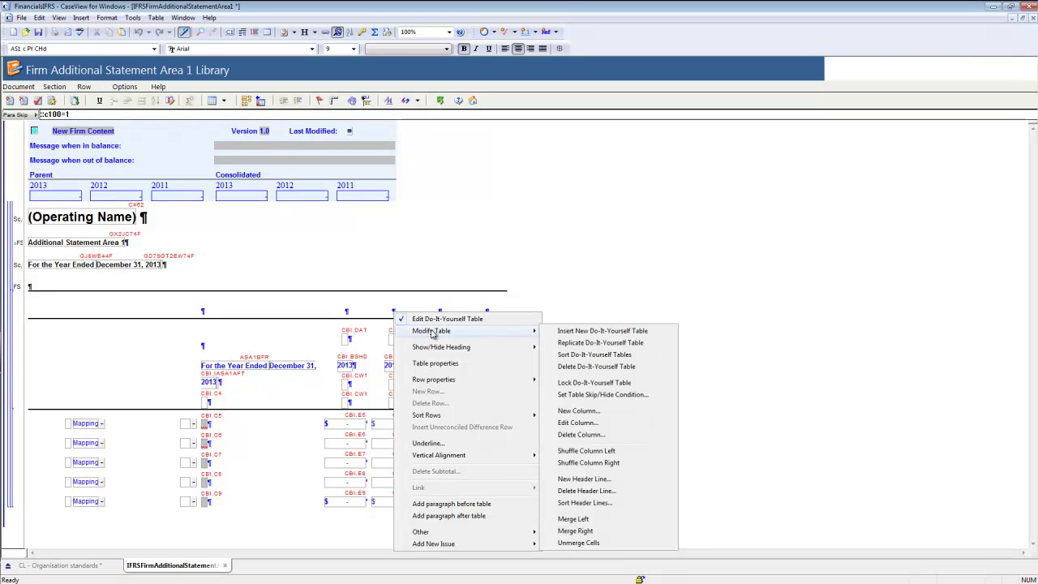
{"action": "left_click", "coordinate": [605, 521]}
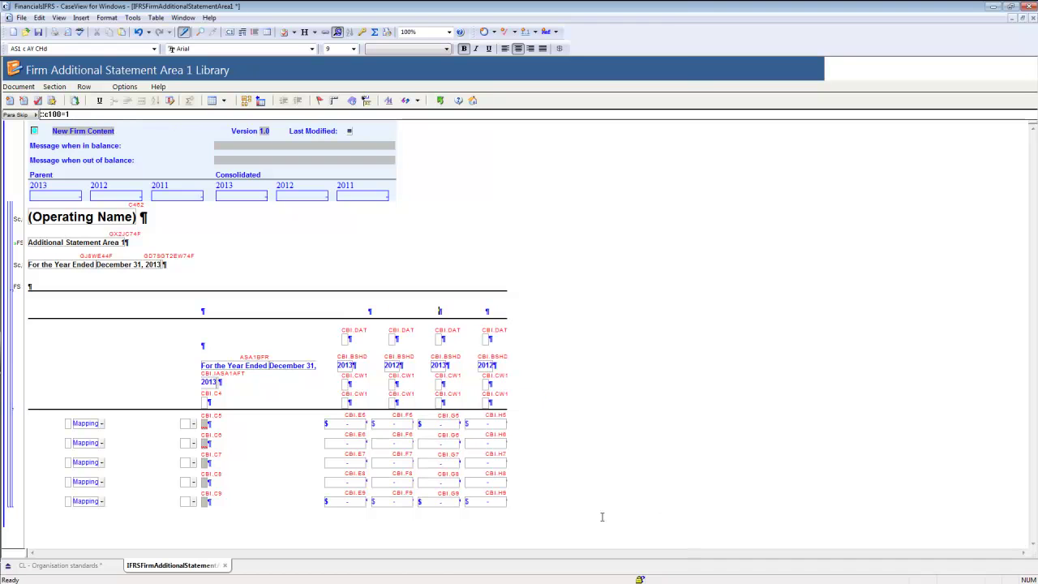
{"action": "right_click", "coordinate": [442, 313]}
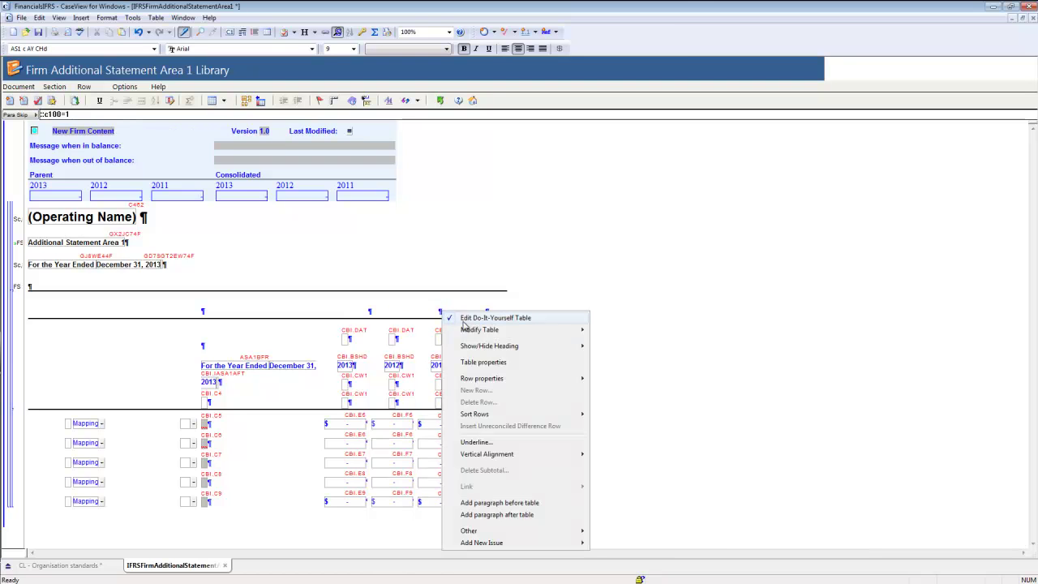
{"action": "mouse_move", "coordinate": [475, 333]}
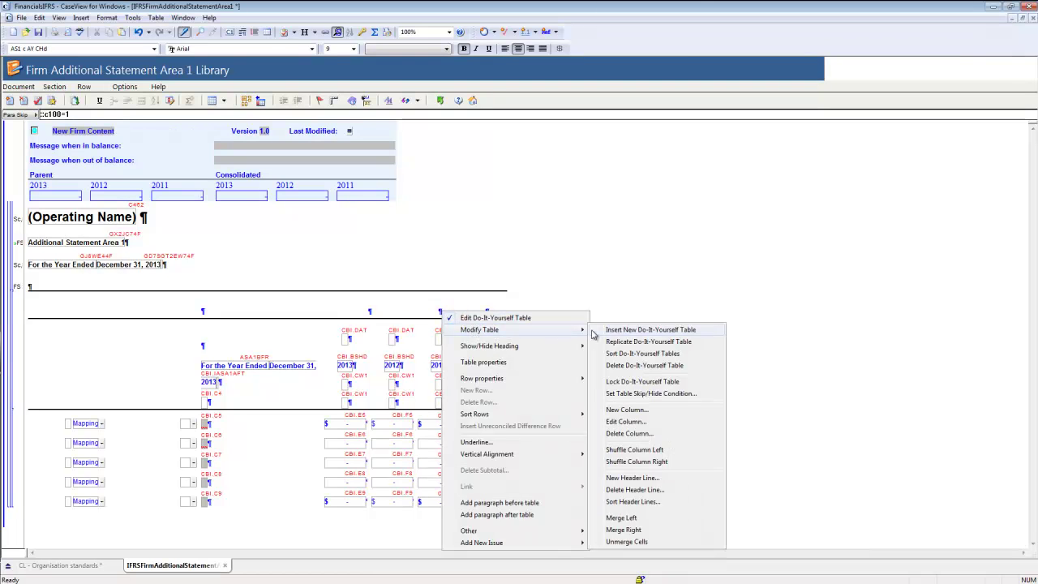
{"action": "left_click", "coordinate": [623, 530]}
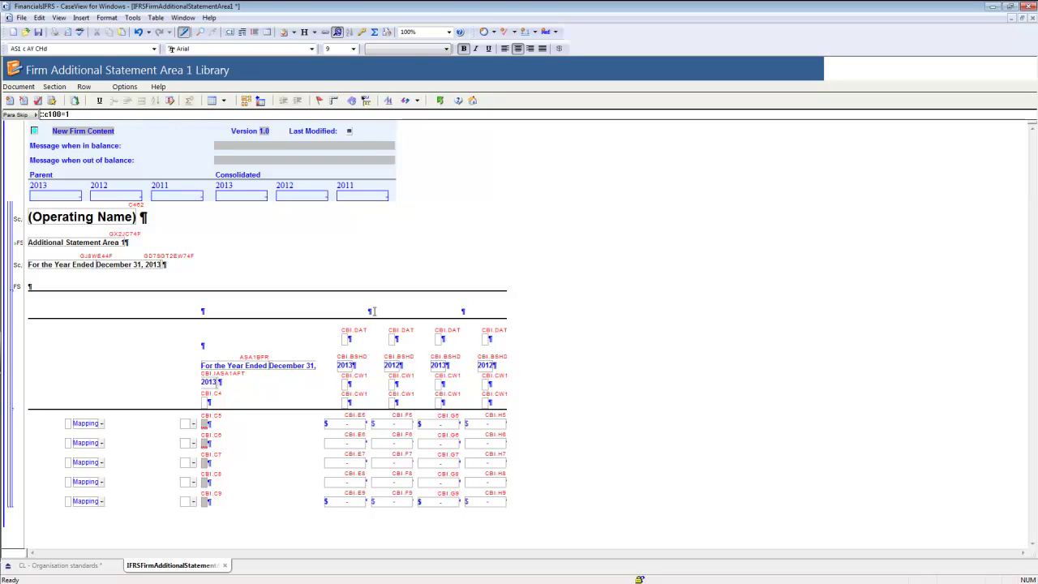
Step: Insert an alphanumeric calculated cell with the formula iif(pfirst=1,parname,conname) in the merged header over the first two amount columns
{"action": "key", "text": "ctrl+l"}
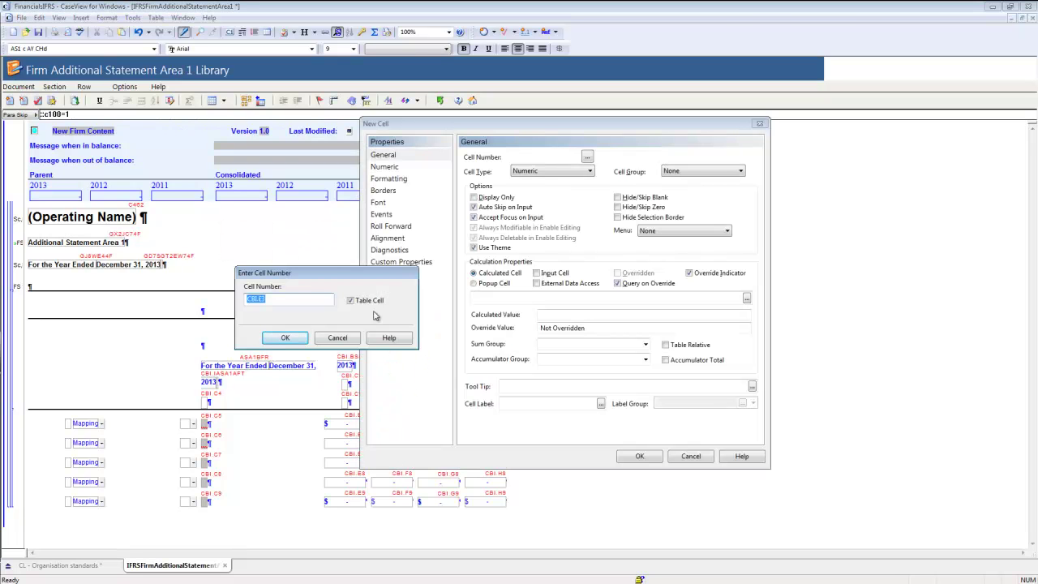
{"action": "left_click", "coordinate": [289, 338]}
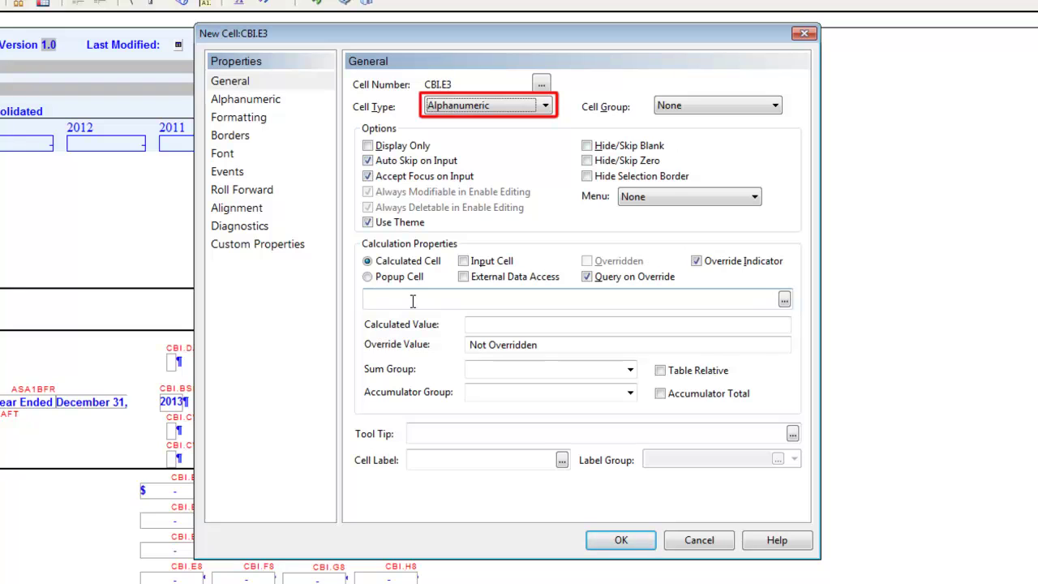
{"action": "left_click", "coordinate": [413, 301]}
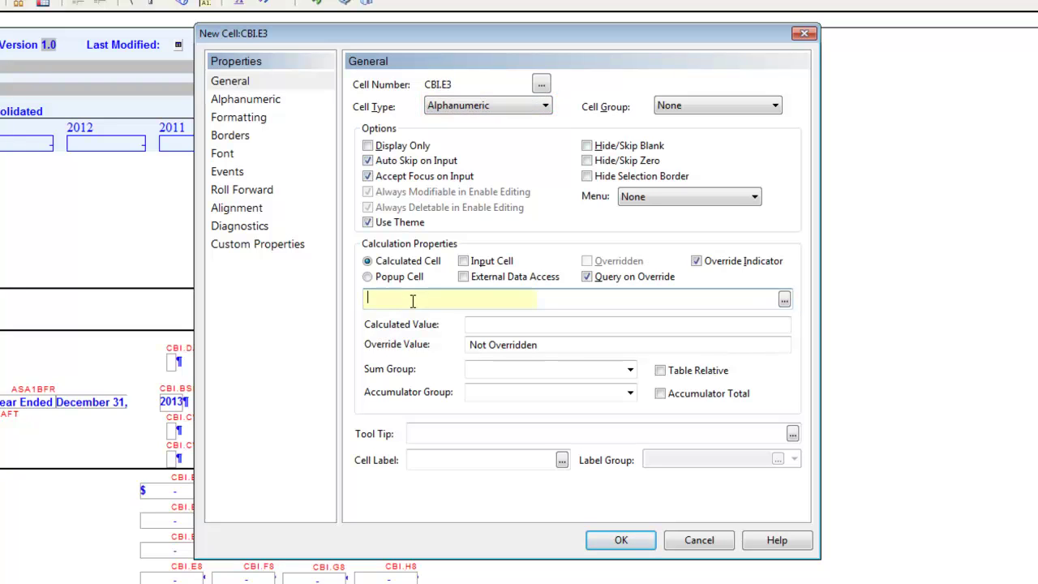
{"action": "type", "text": "iif(pfirst=1"}
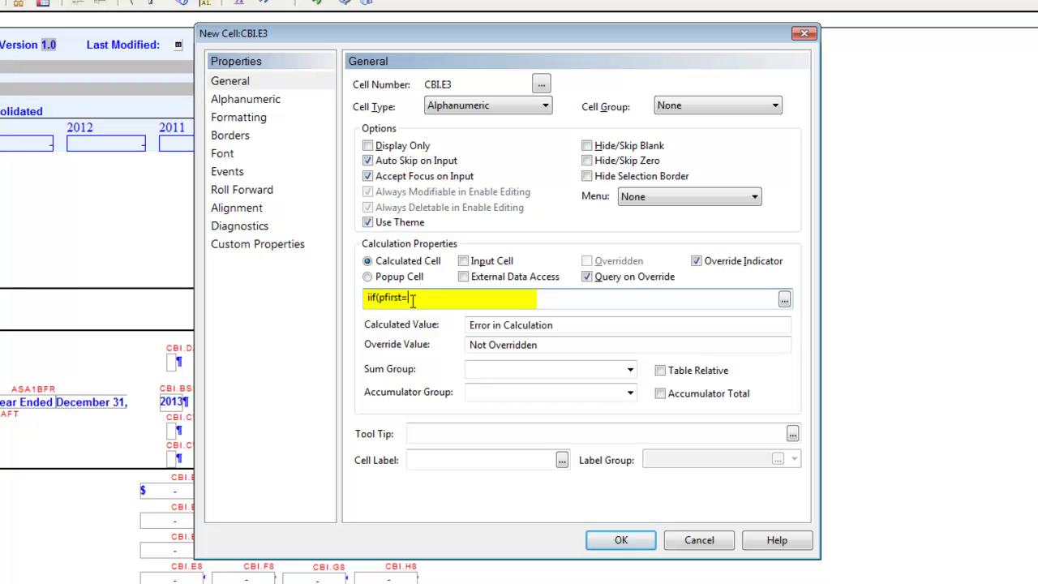
{"action": "type", "text": "p"}
{"action": "type", "text": "arname,co"}
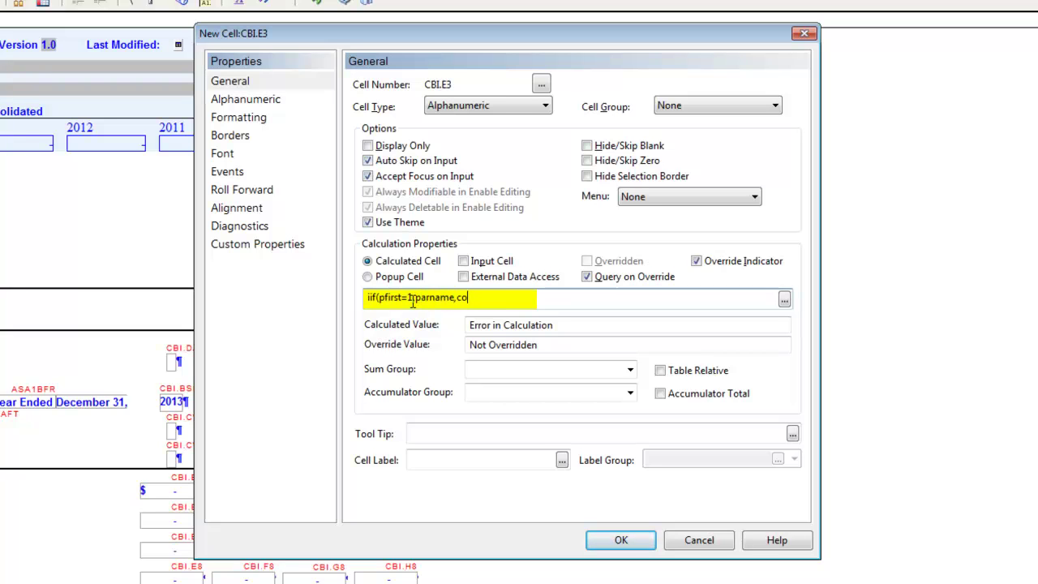
{"action": "type", "text": "nname)"}
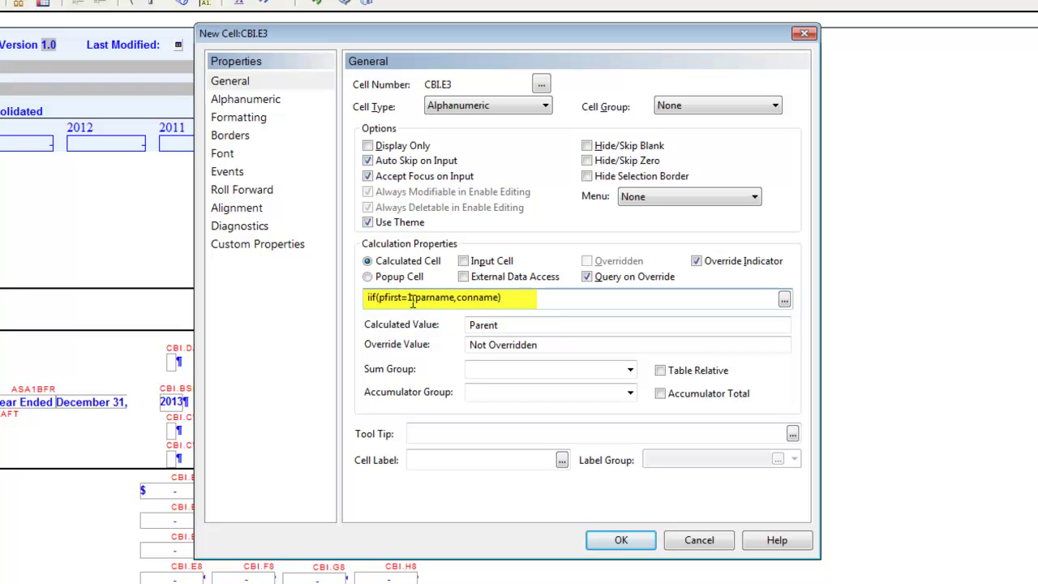
{"action": "left_click", "coordinate": [412, 299]}
{"action": "type", "text": ","}
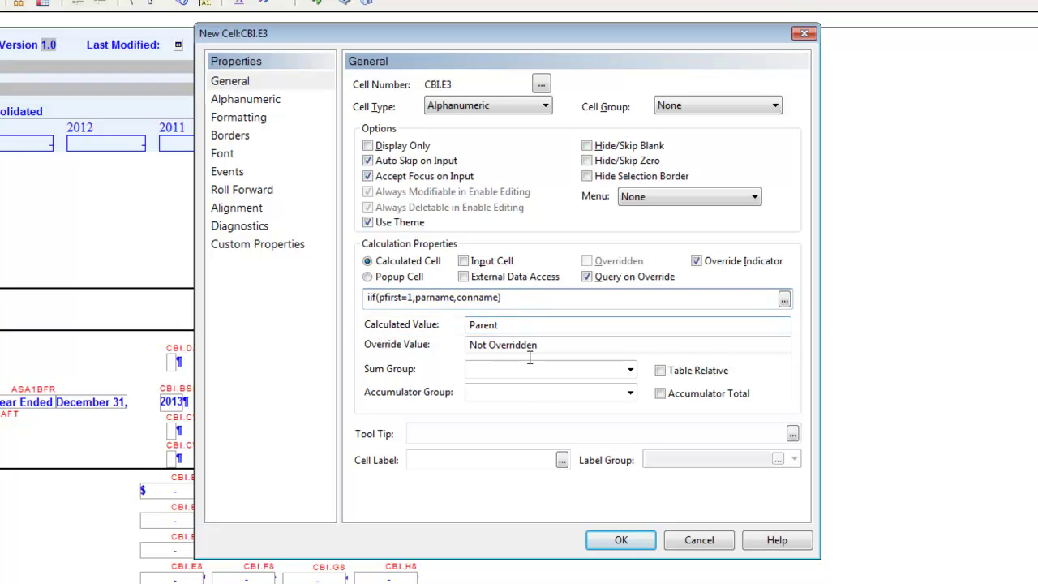
{"action": "left_click", "coordinate": [612, 540]}
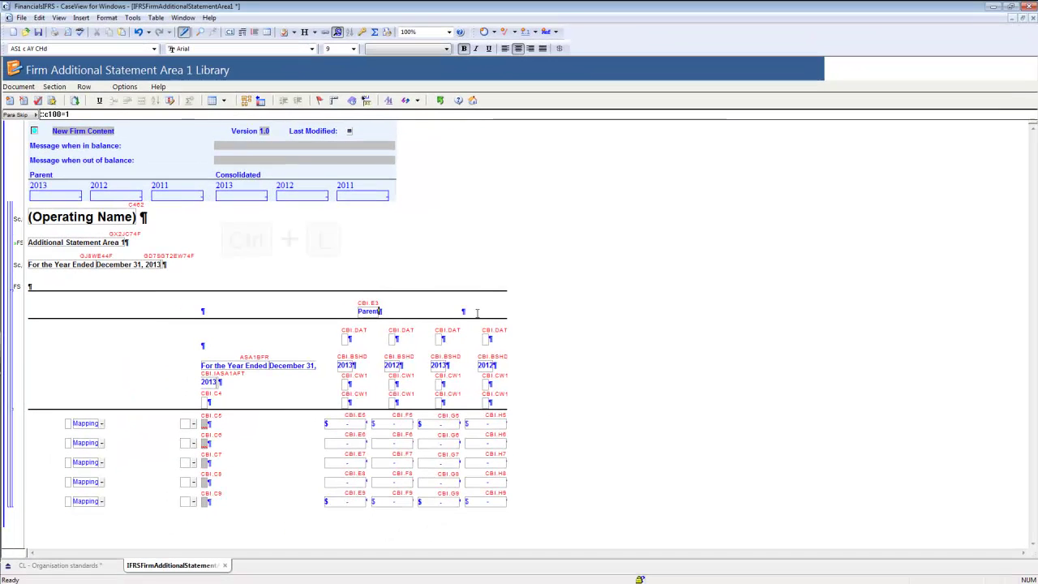
Step: Insert an alphanumeric calculated cell with the formula iif(pfirst=1,conname,parname) in the merged header over the last two amount columns
{"action": "key", "text": "ctrl+l"}
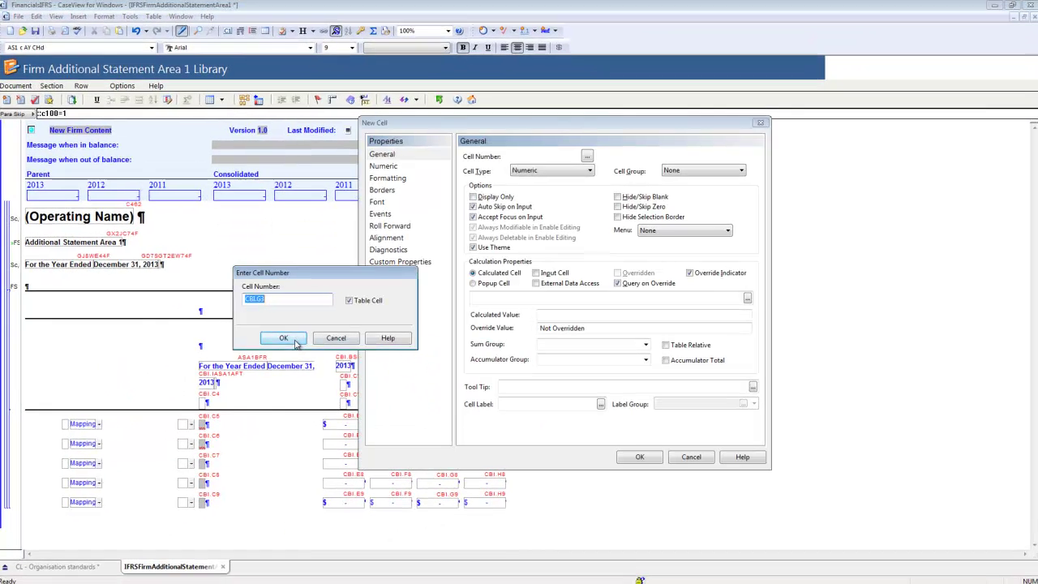
{"action": "key", "text": "Return"}
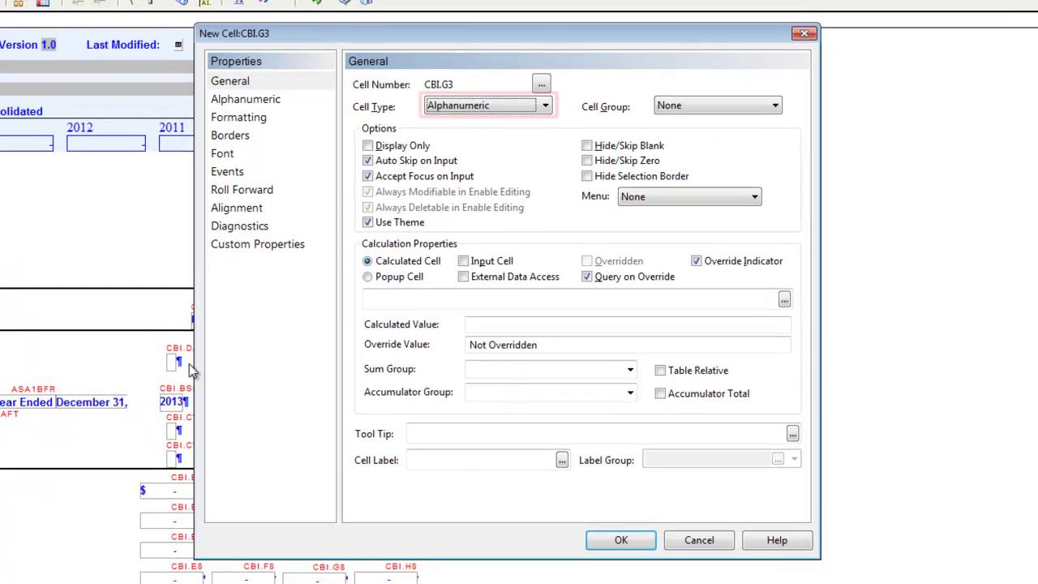
{"action": "left_click", "coordinate": [422, 296]}
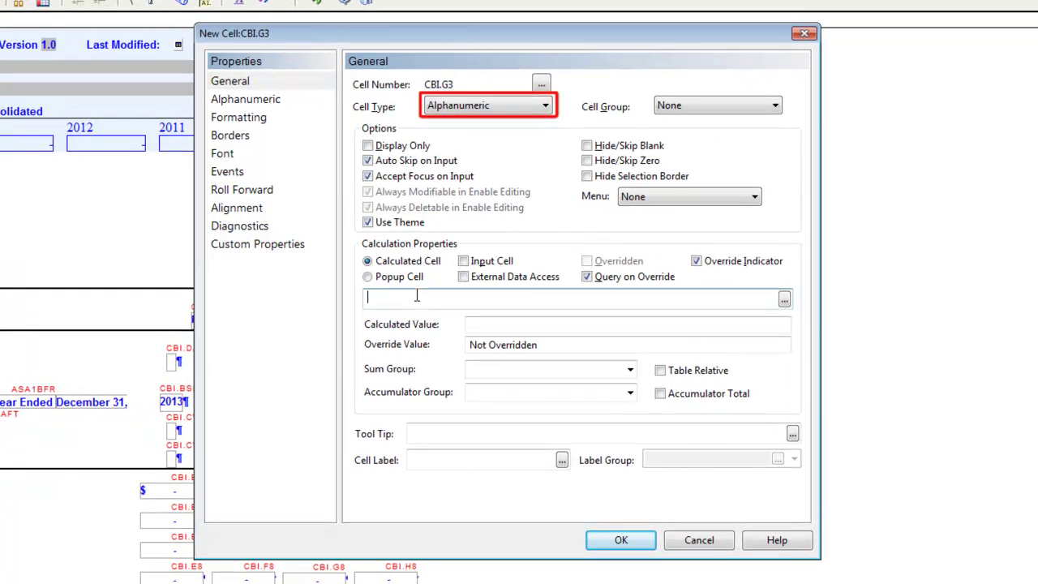
{"action": "type", "text": "iif"}
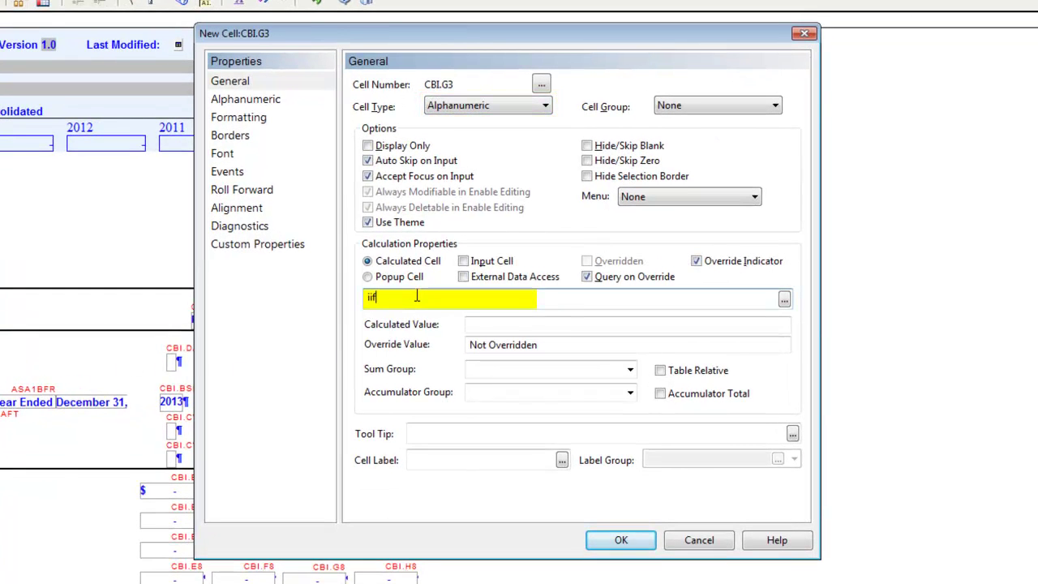
{"action": "type", "text": "(pfirst"}
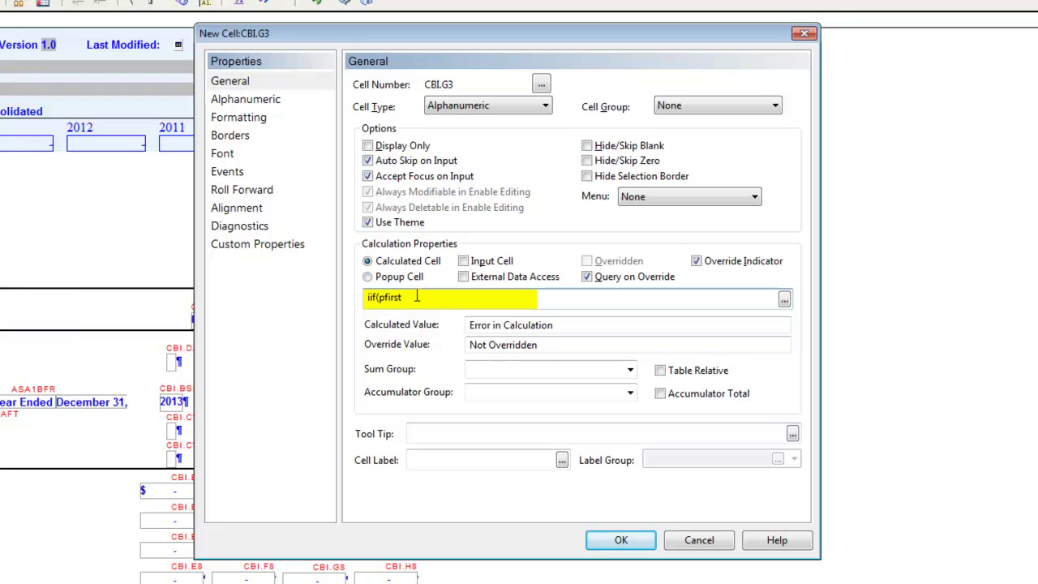
{"action": "type", "text": "=1,conname,parname)"}
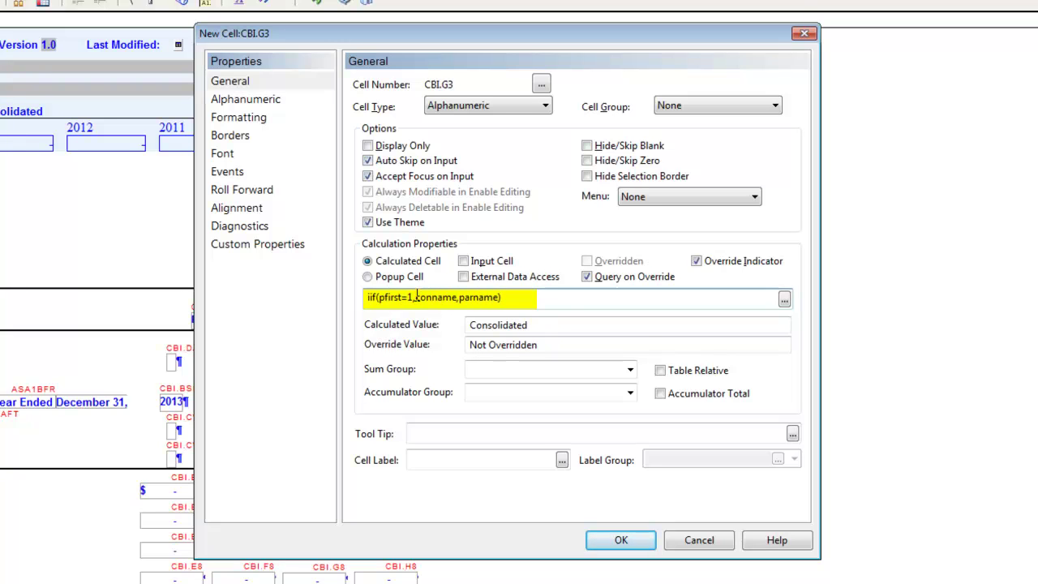
{"action": "key", "text": "Tab"}
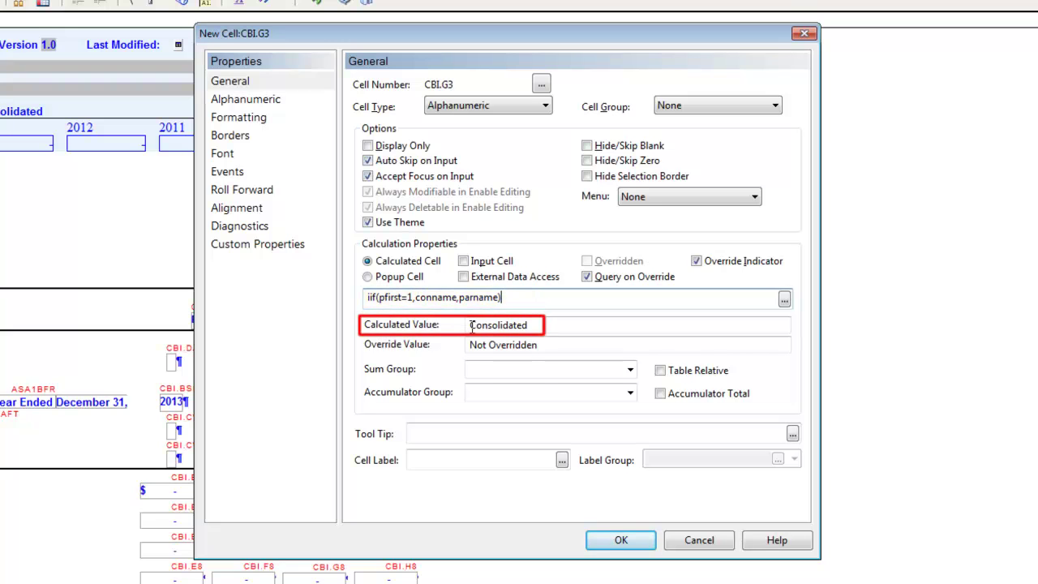
{"action": "left_click", "coordinate": [620, 540]}
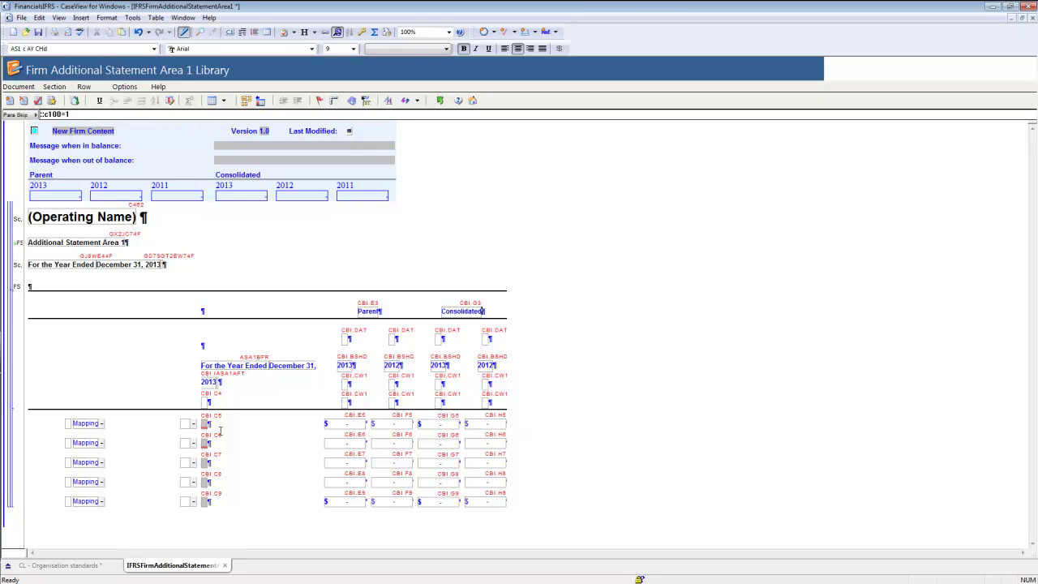
Step: Map the table's first row to 2.1.1 Revenue - trading and its second row to 2.5.5 Cost of sales
{"action": "left_click", "coordinate": [194, 424]}
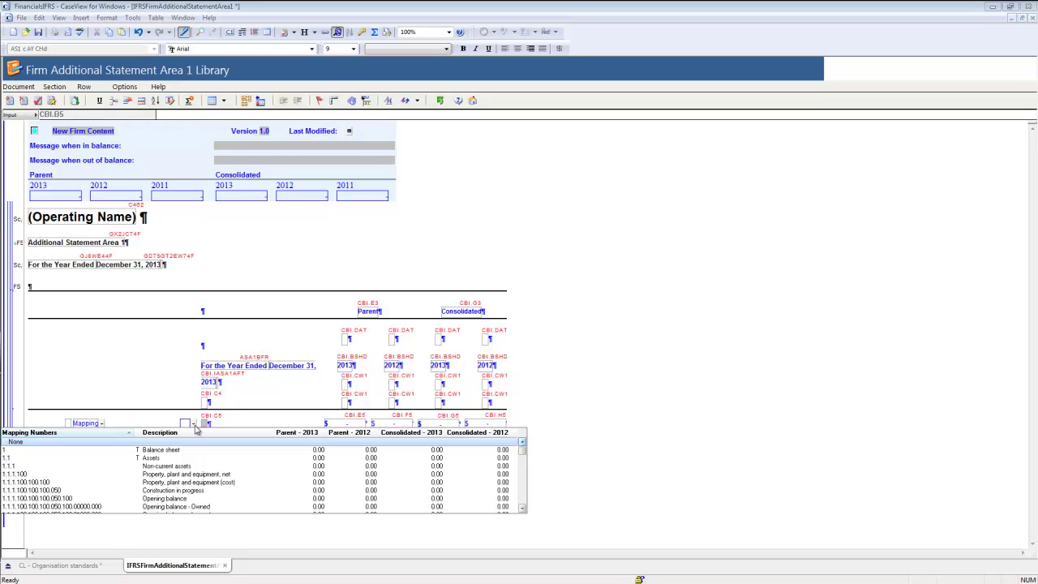
{"action": "key", "text": "2"}
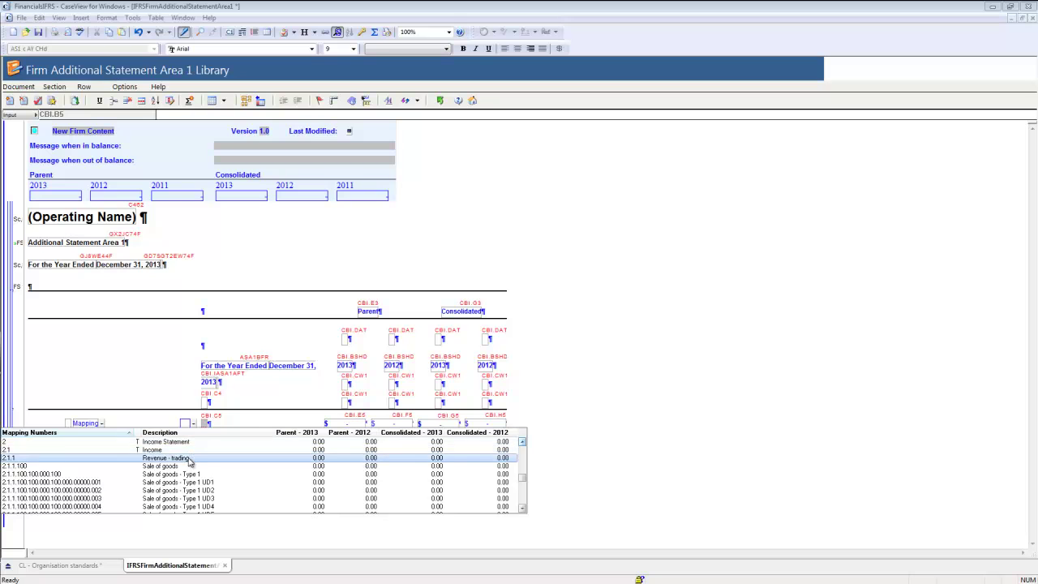
{"action": "left_click", "coordinate": [189, 460]}
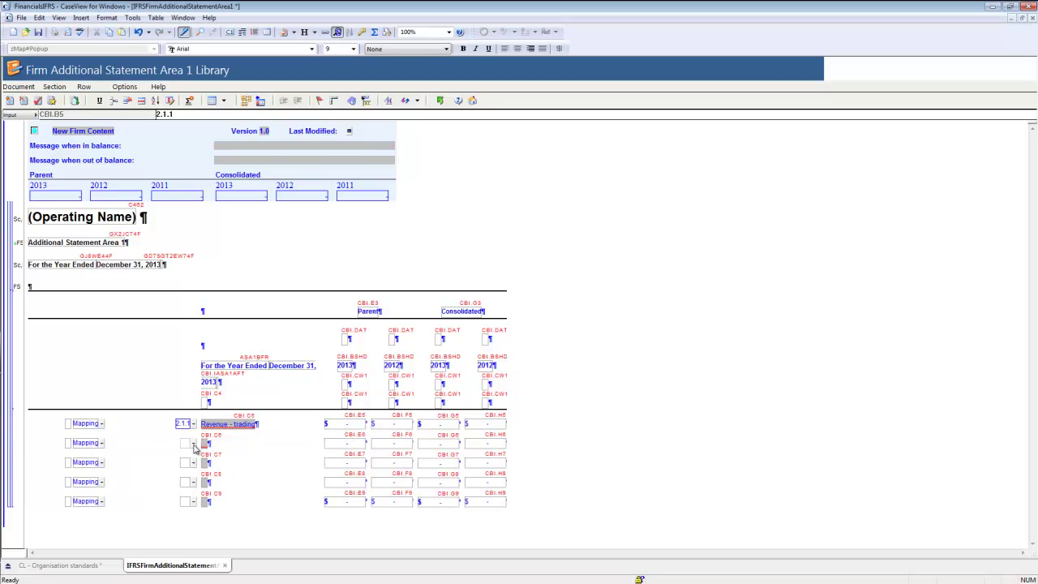
{"action": "left_click", "coordinate": [193, 443]}
{"action": "type", "text": "2.5"}
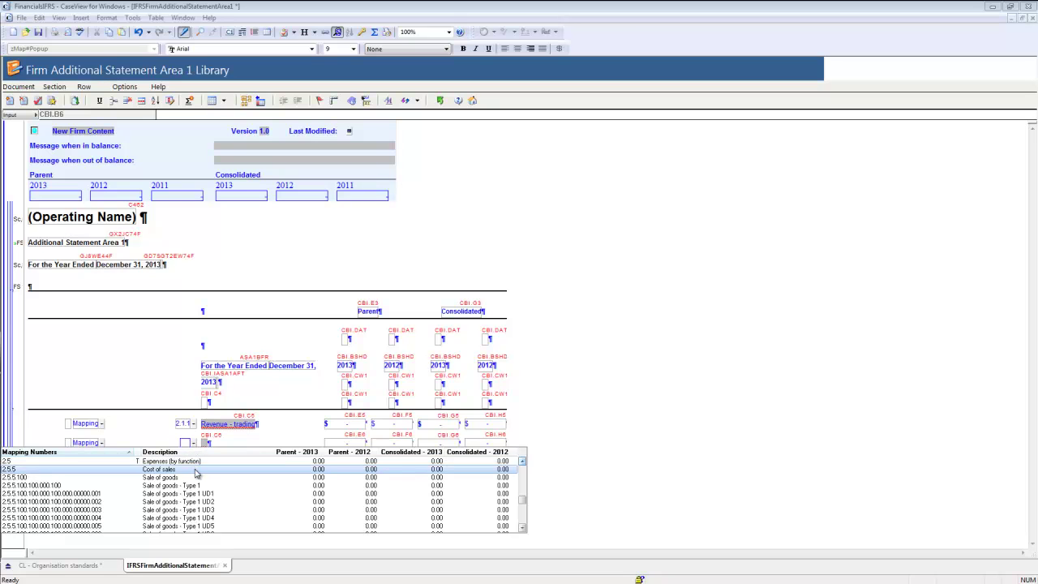
{"action": "left_click", "coordinate": [194, 469]}
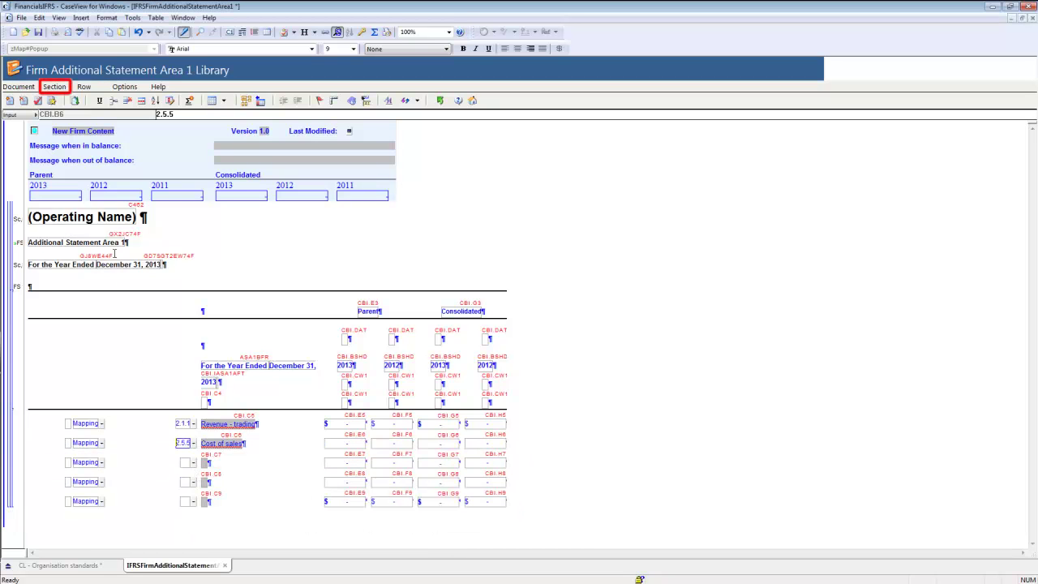
Step: Add a subtotal for the Revenue - trading and Cost of sales rows
{"action": "left_click", "coordinate": [62, 87]}
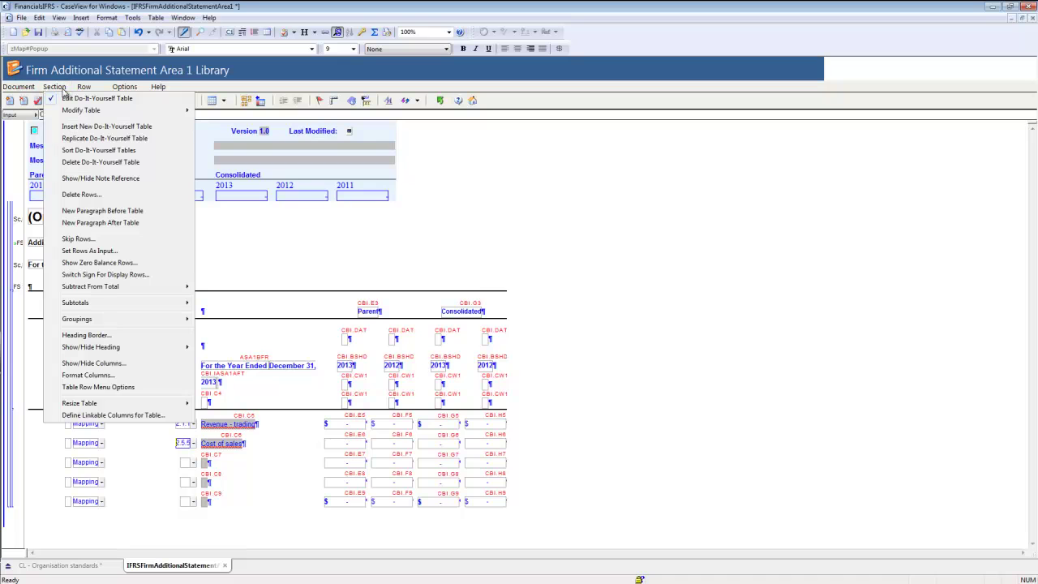
{"action": "mouse_move", "coordinate": [139, 305]}
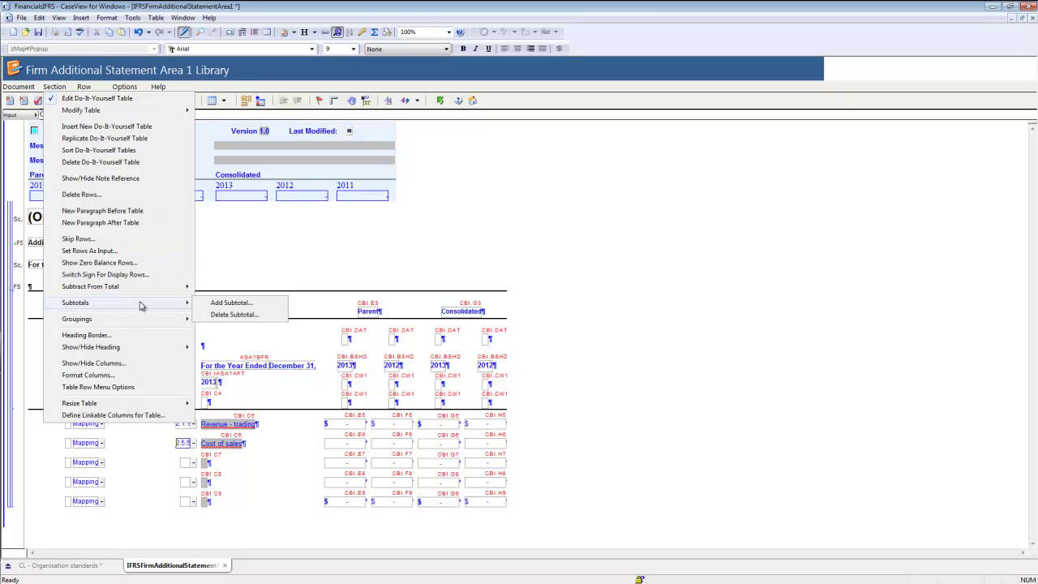
{"action": "left_click", "coordinate": [204, 302]}
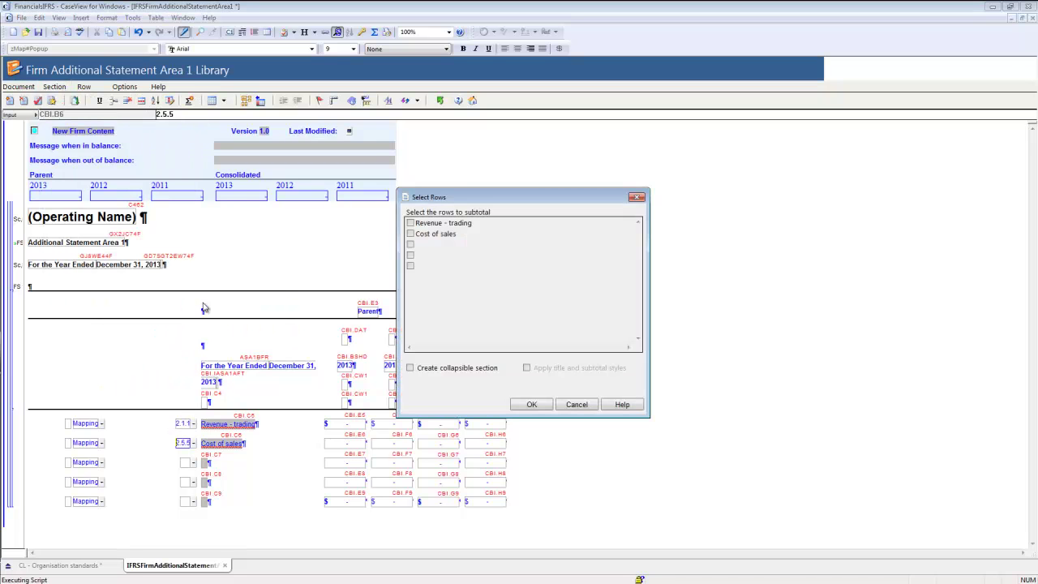
{"action": "left_click", "coordinate": [410, 223]}
{"action": "left_click", "coordinate": [411, 234]}
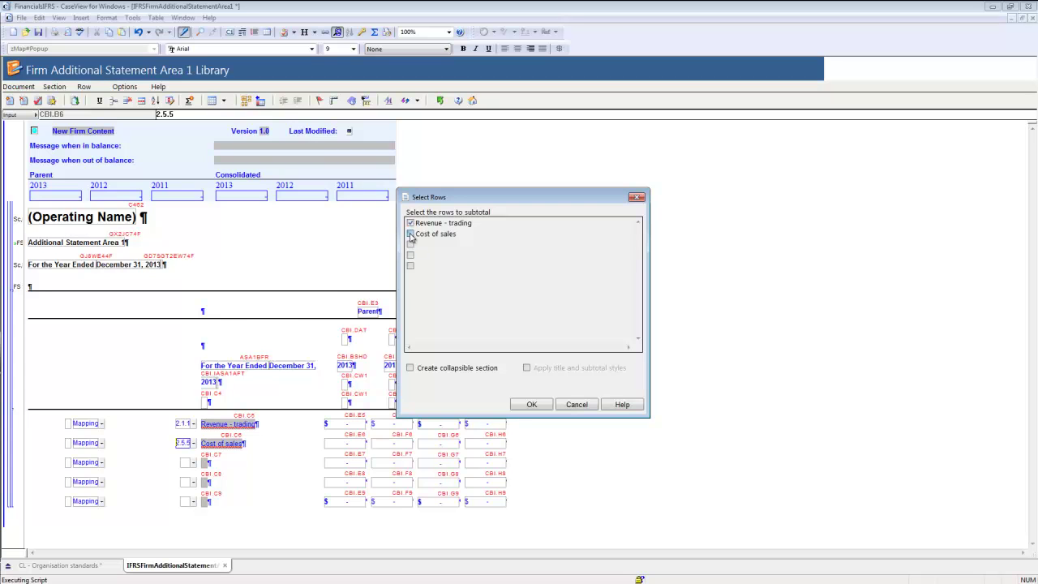
{"action": "left_click", "coordinate": [526, 404]}
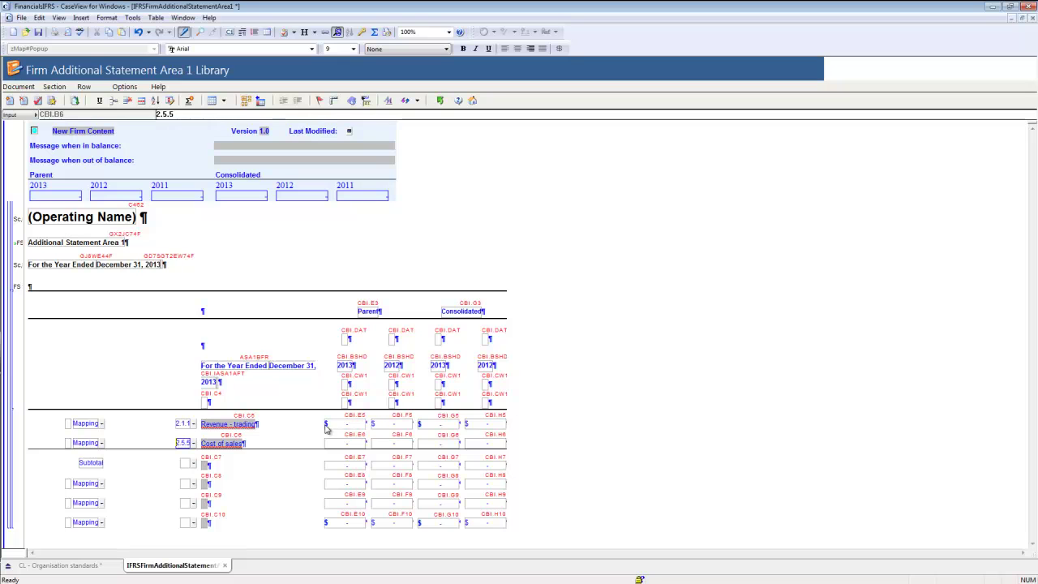
Step: Change the row attributes of the Cost of sales row
{"action": "right_click", "coordinate": [219, 445]}
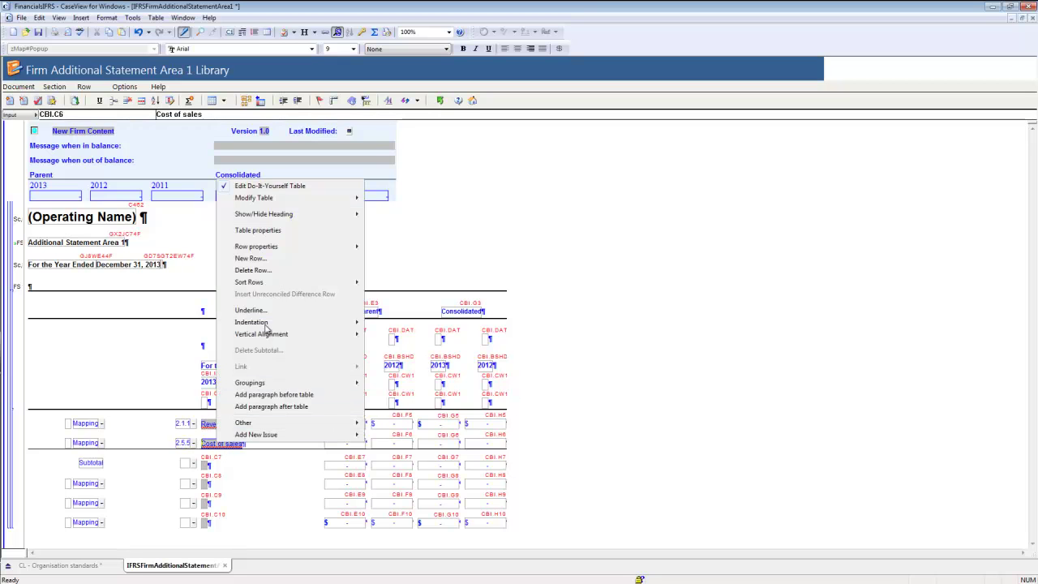
{"action": "mouse_move", "coordinate": [272, 247]}
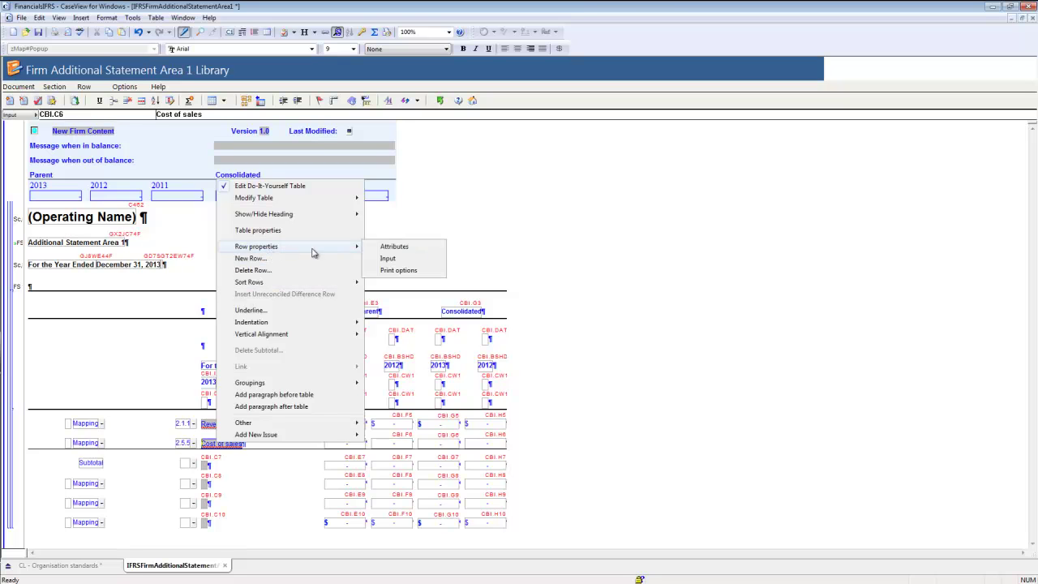
{"action": "left_click", "coordinate": [378, 251]}
{"action": "left_click", "coordinate": [442, 293]}
{"action": "left_click", "coordinate": [532, 283]}
{"action": "left_click", "coordinate": [485, 325]}
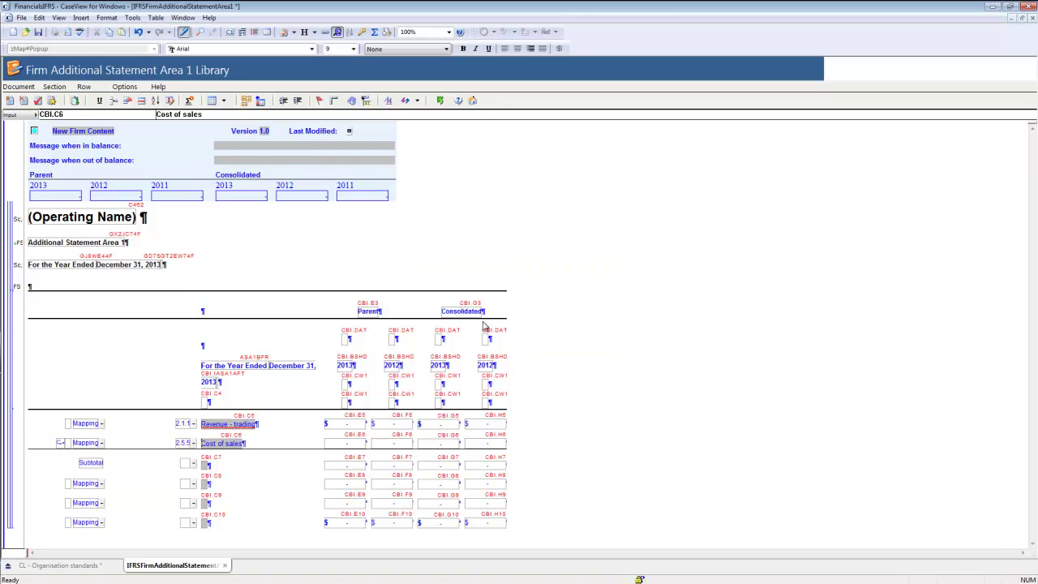
Step: Enter Gross Profit as the description of the subtotal row below Cost of sales
{"action": "left_click", "coordinate": [208, 467]}
{"action": "type", "text": "Gross"}
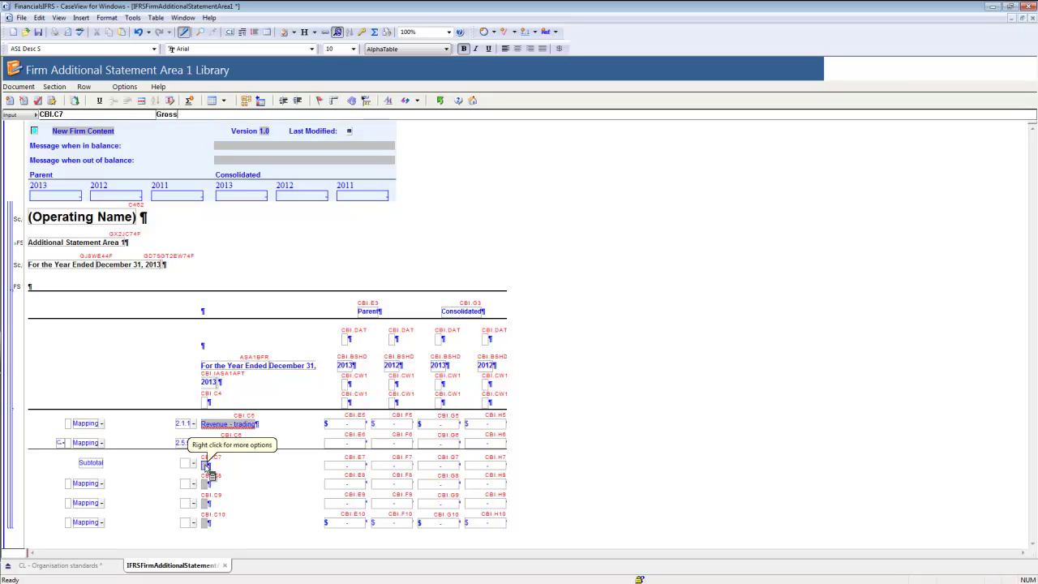
{"action": "type", "text": " Profit"}
{"action": "key", "text": "Return"}
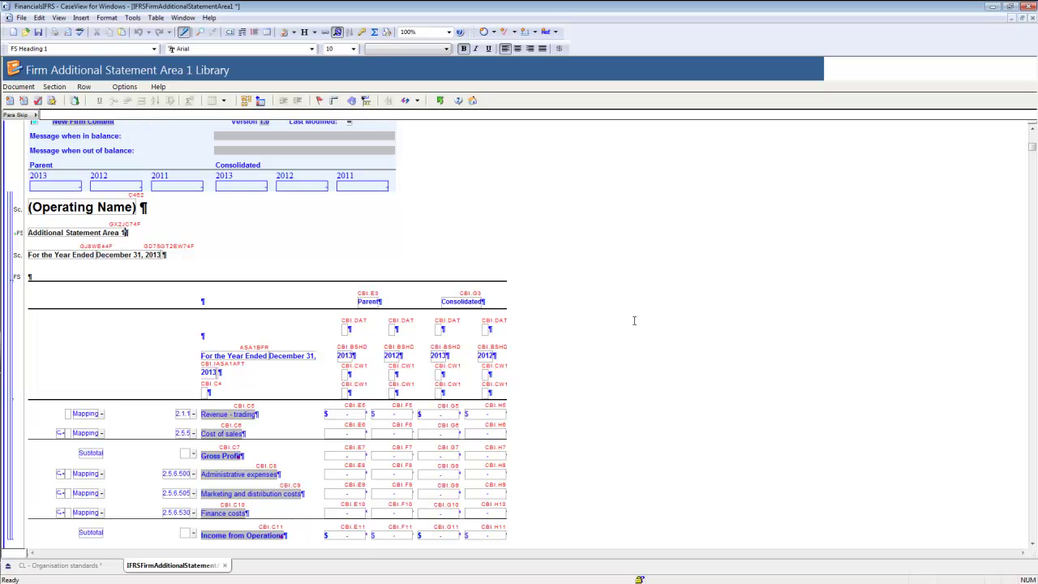
Step: Lock the Do-It-Yourself table and turn off its editing mode
{"action": "left_click", "coordinate": [317, 414]}
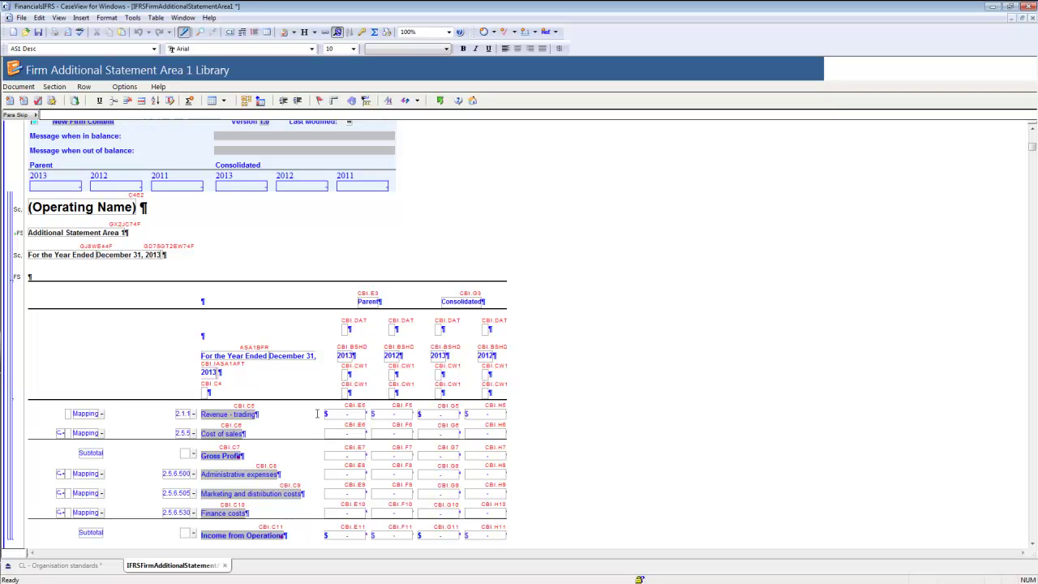
{"action": "right_click", "coordinate": [317, 413]}
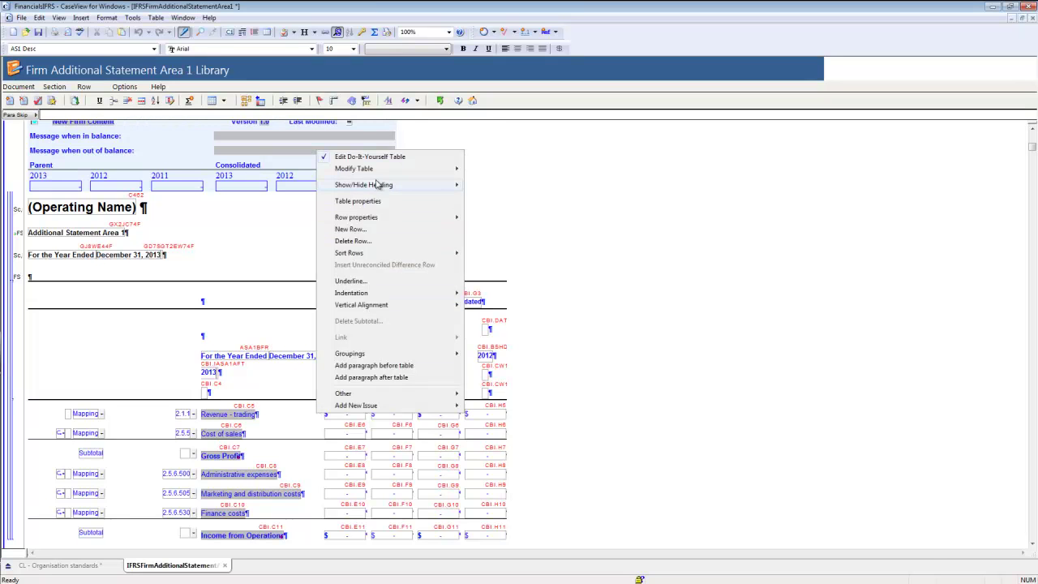
{"action": "mouse_move", "coordinate": [377, 173]}
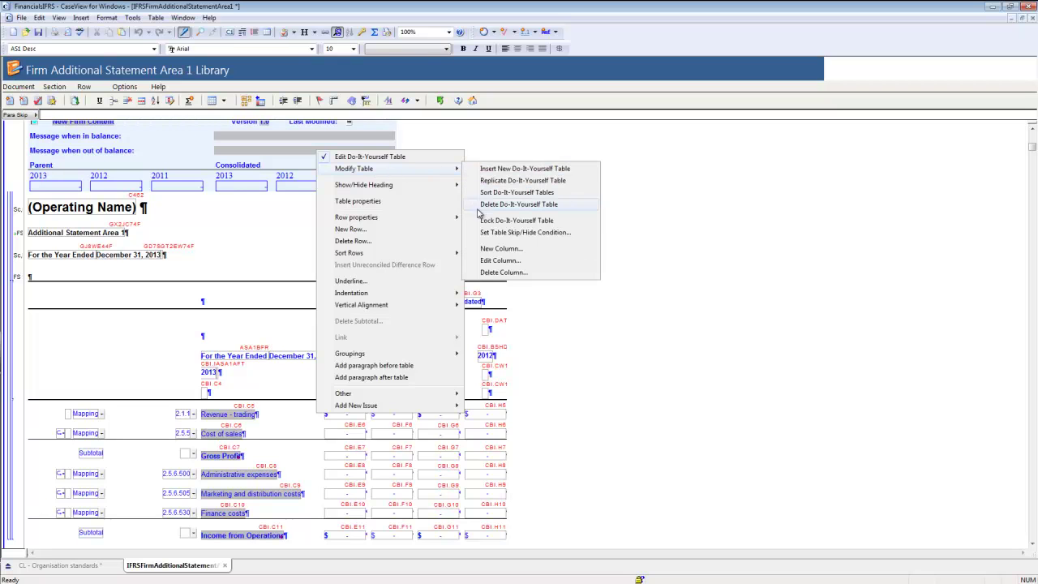
{"action": "left_click", "coordinate": [479, 220]}
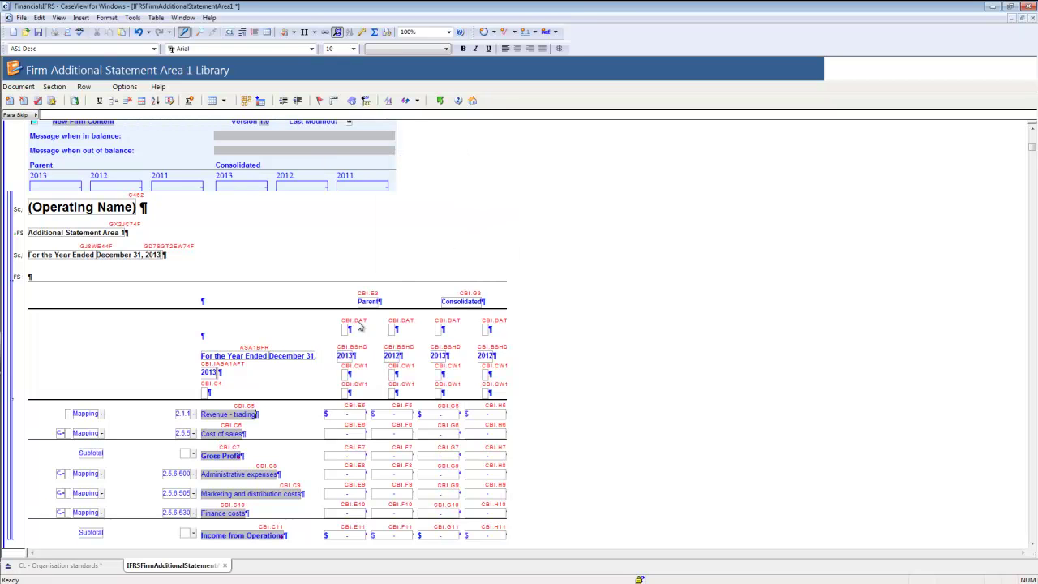
{"action": "right_click", "coordinate": [285, 415]}
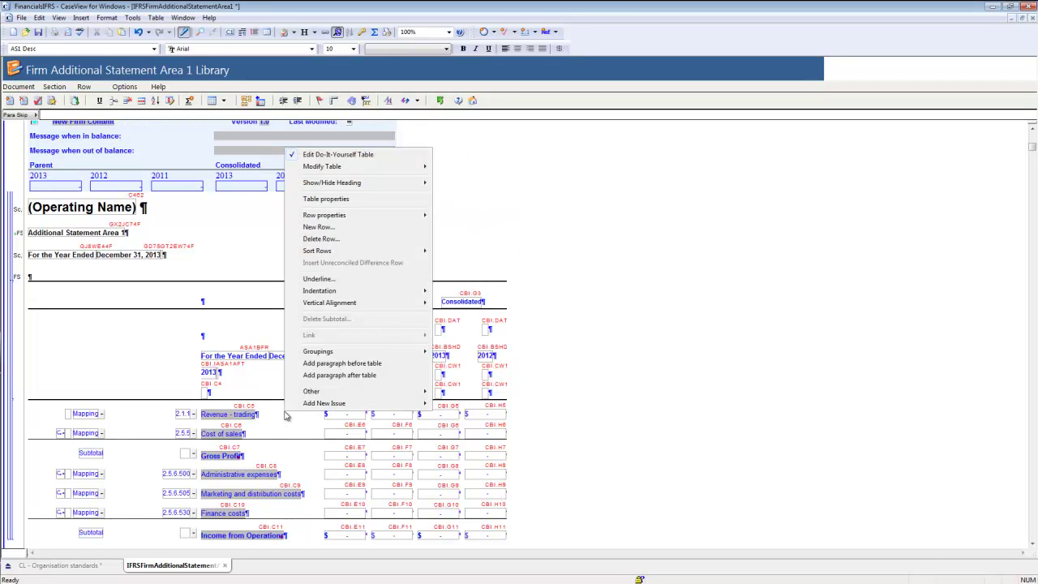
{"action": "left_click", "coordinate": [320, 154]}
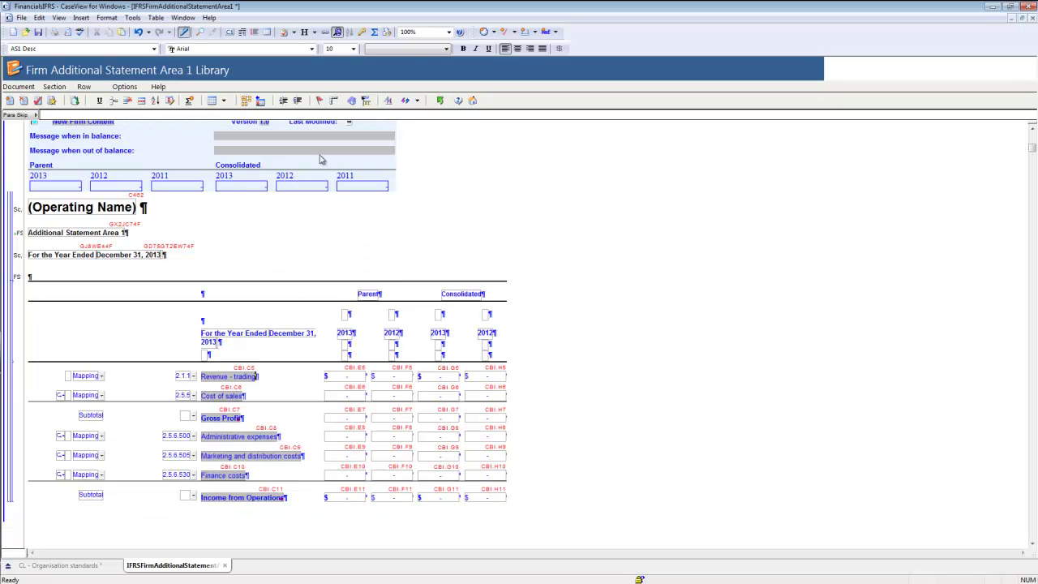